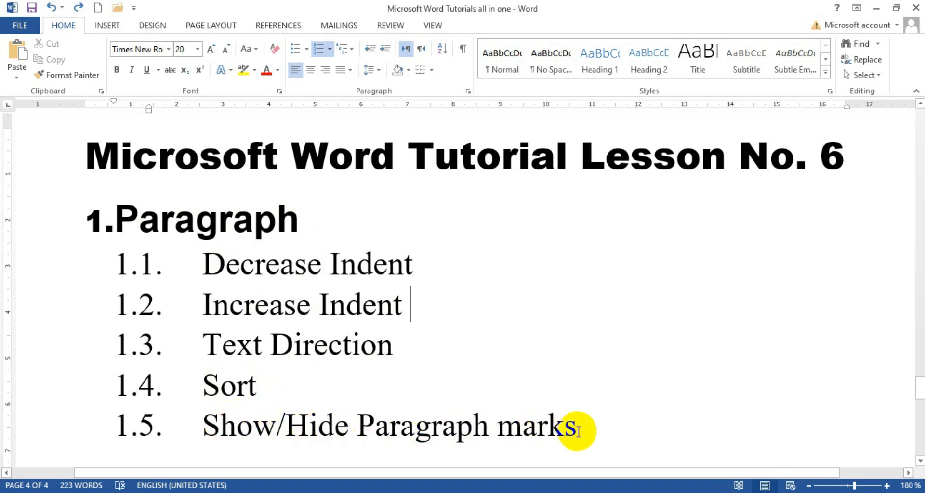
Step: Zoom the document out to 120% and bring the Lesson No. 6 title and its Paragraph outline into view
drag(578, 431, 188, 263)
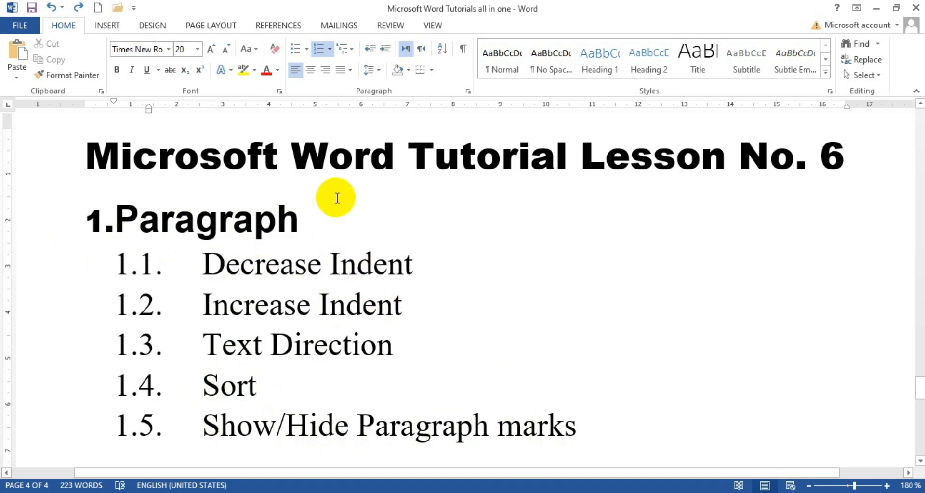
click(82, 103)
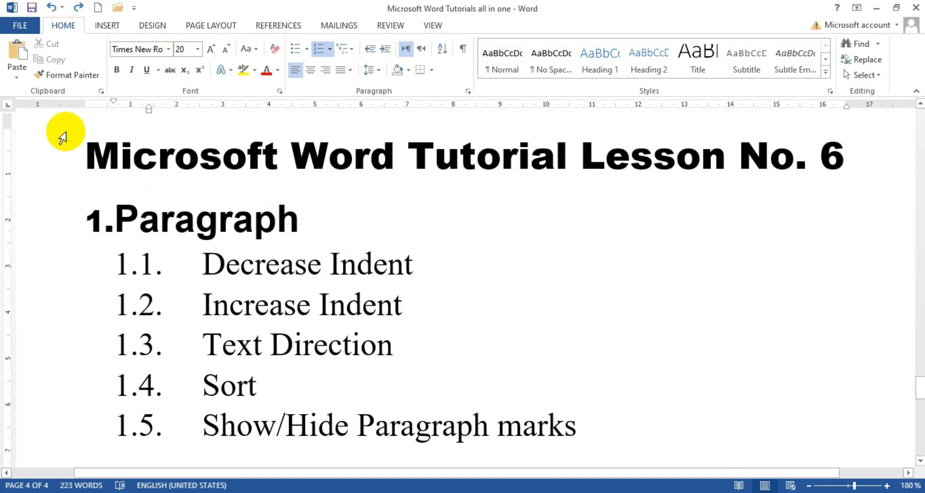
ctrl+scroll(54, 159, down, 6)
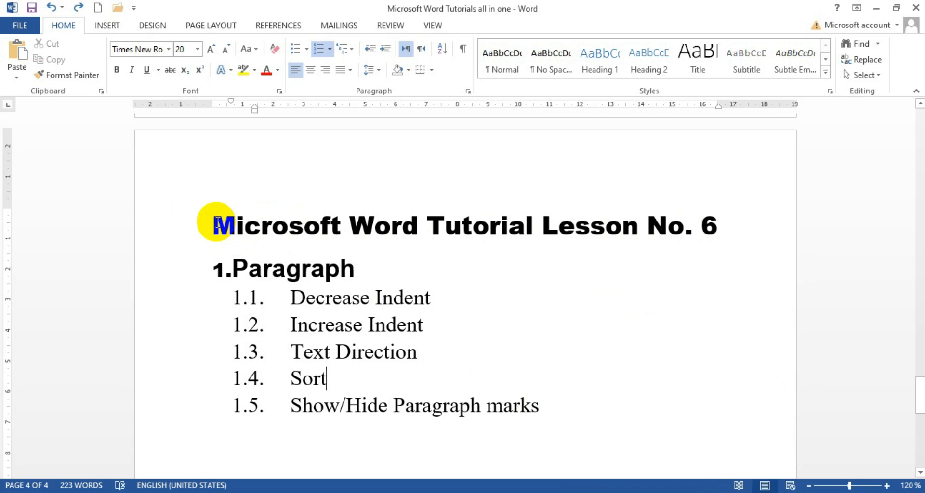
drag(212, 104, 211, 103)
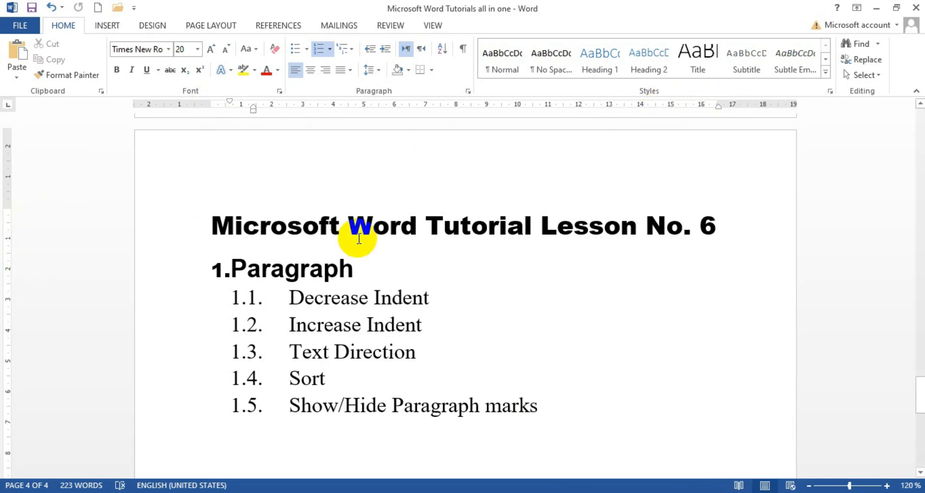
scroll(409, 239, down, 8)
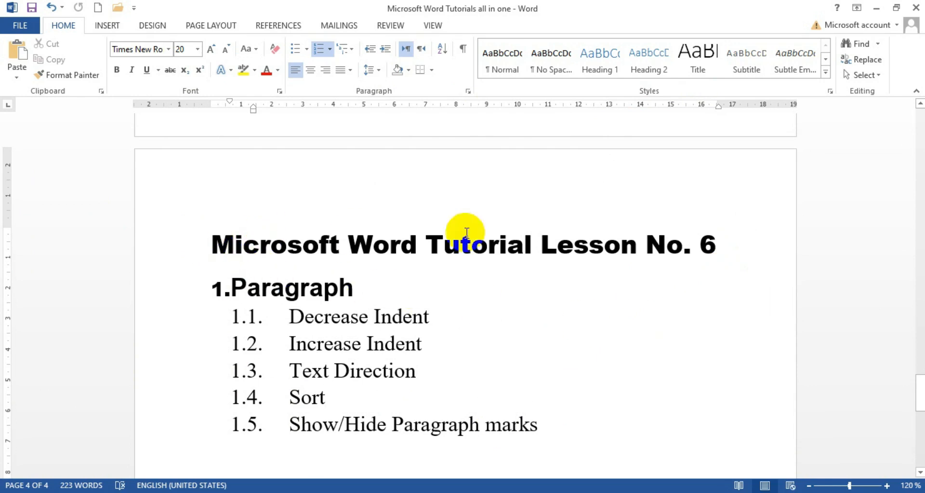
scroll(507, 260, down, 1)
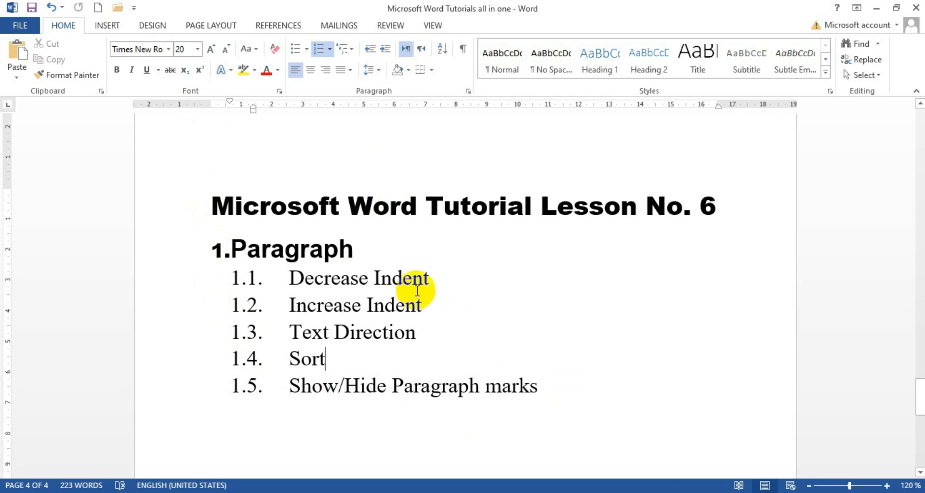
Step: Compare the indent positions of the lesson title, the Paragraph heading and the Decrease Indent item on the ruler
drag(438, 279, 296, 274)
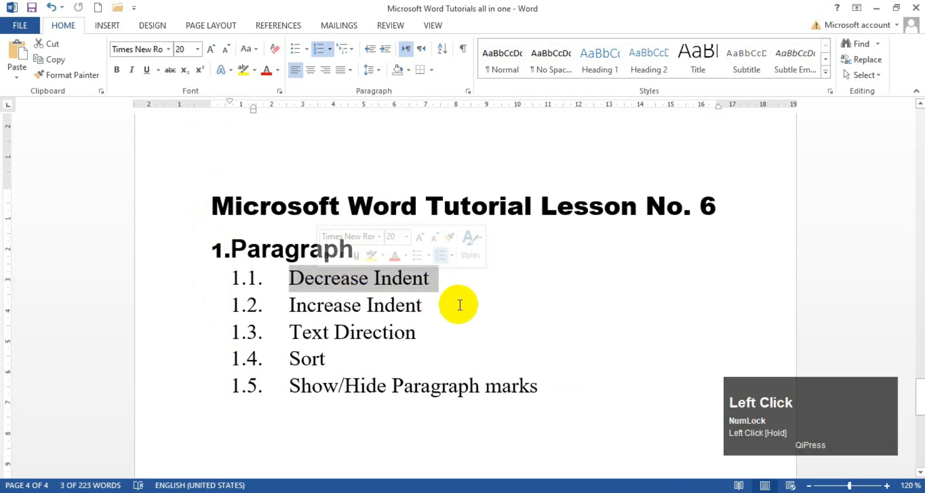
click(424, 305)
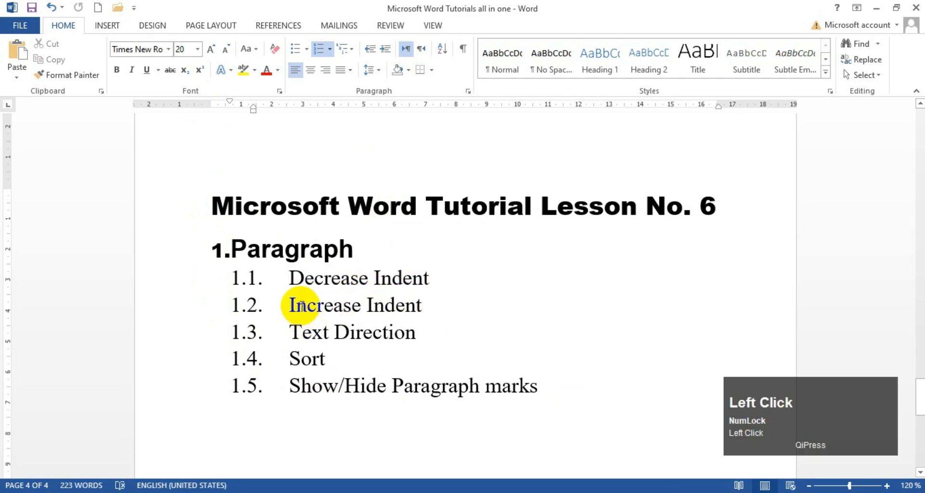
click(446, 276)
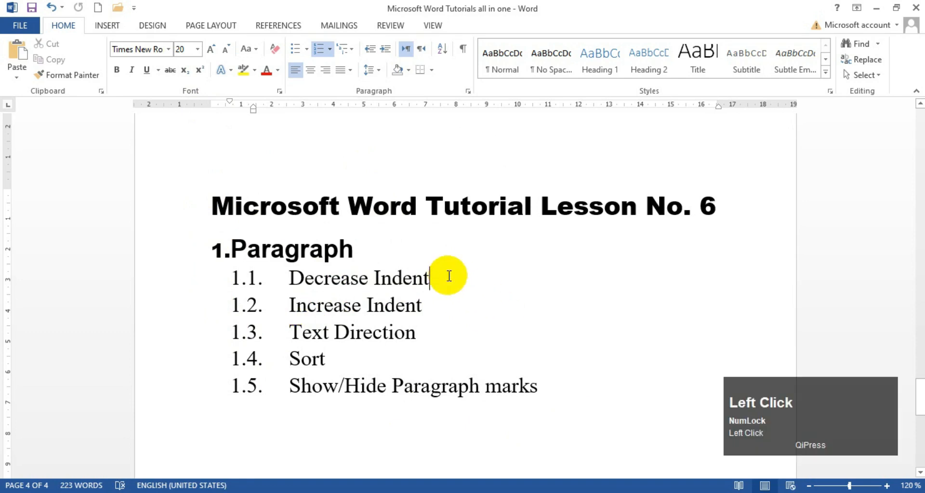
click(212, 200)
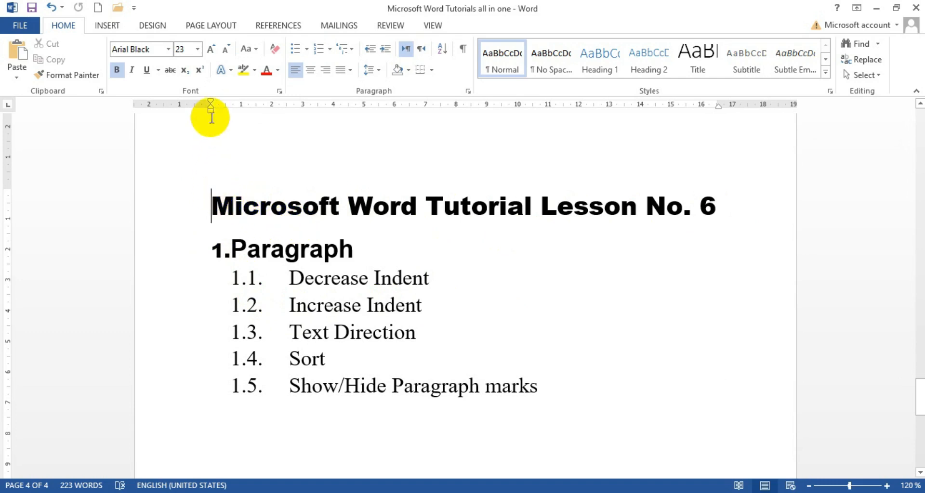
click(214, 251)
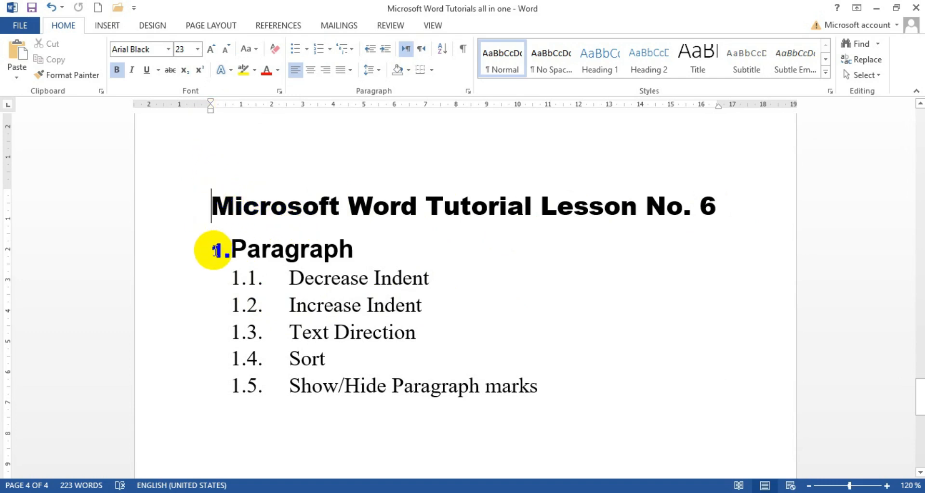
click(215, 251)
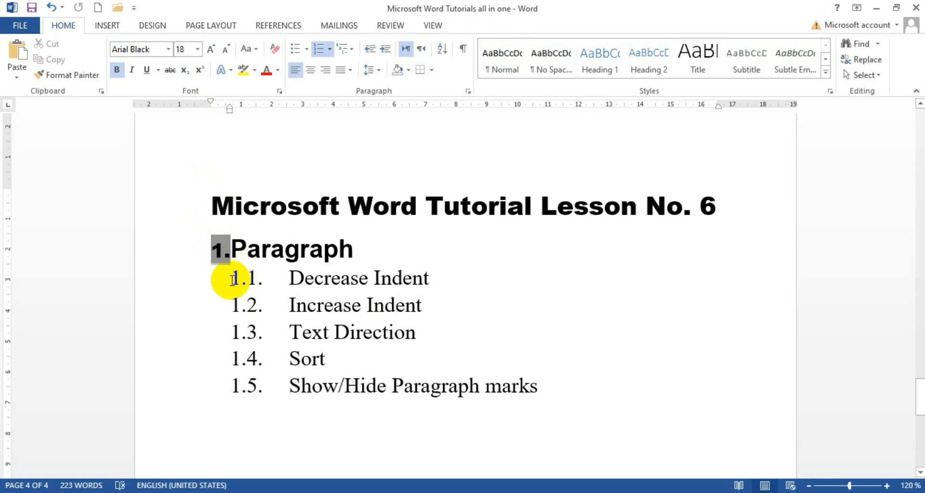
click(227, 278)
click(233, 278)
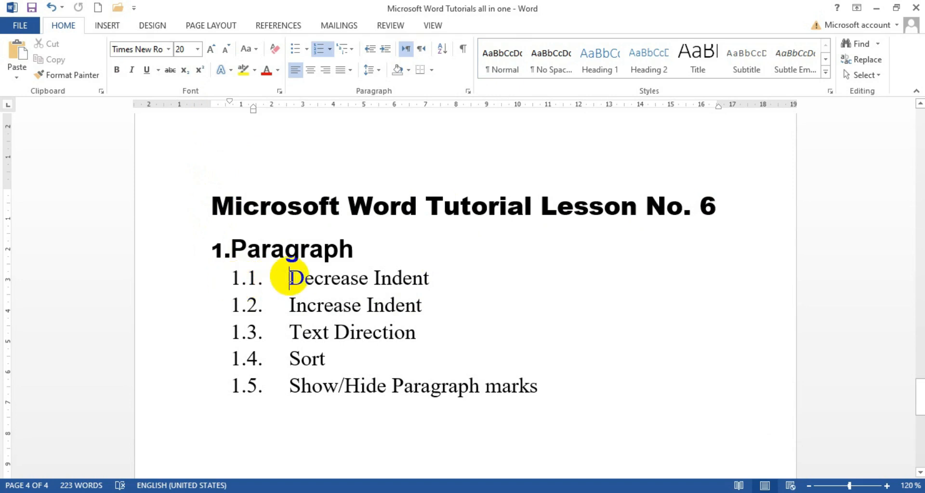
click(274, 277)
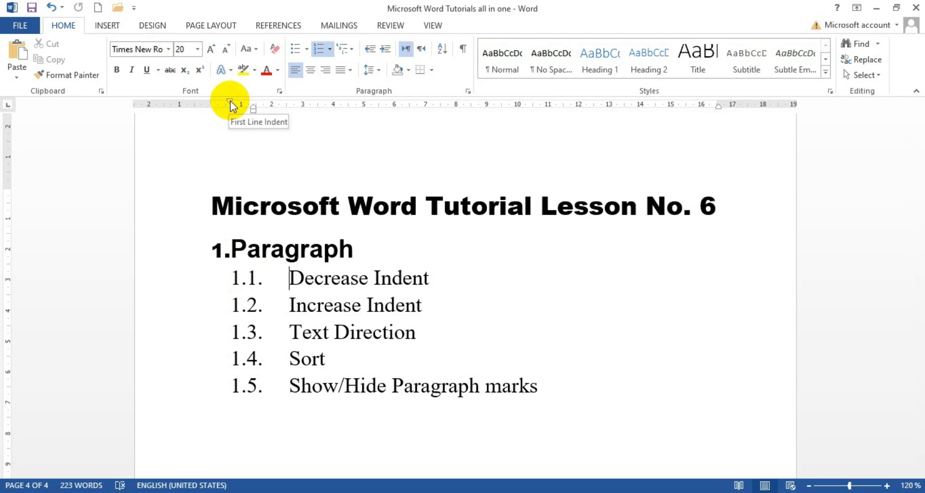
Step: Check the Decrease Indent item's first-line and hanging indents against the page's left margin on the ruler
drag(231, 100, 253, 107)
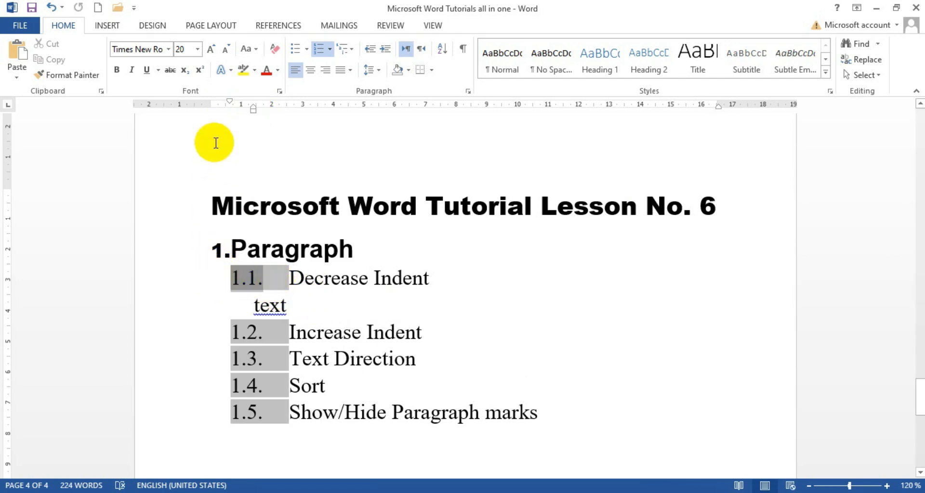
drag(212, 99, 212, 100)
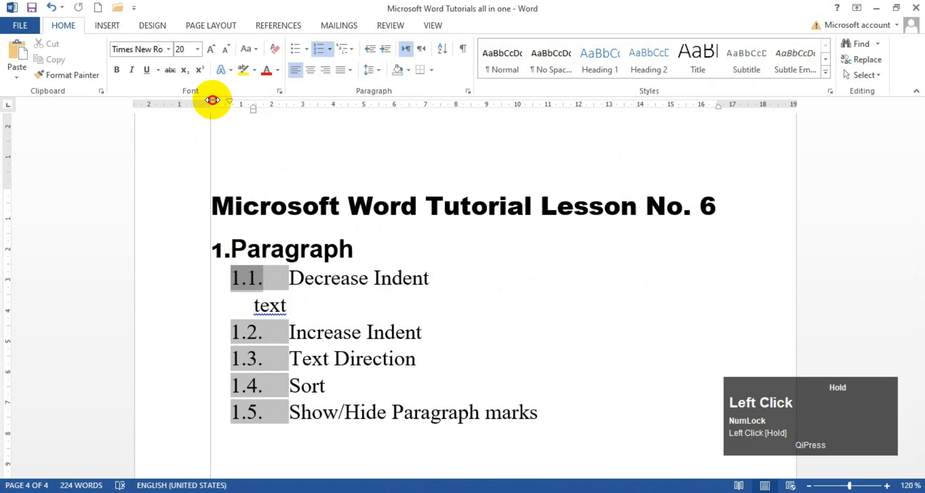
drag(212, 100, 210, 105)
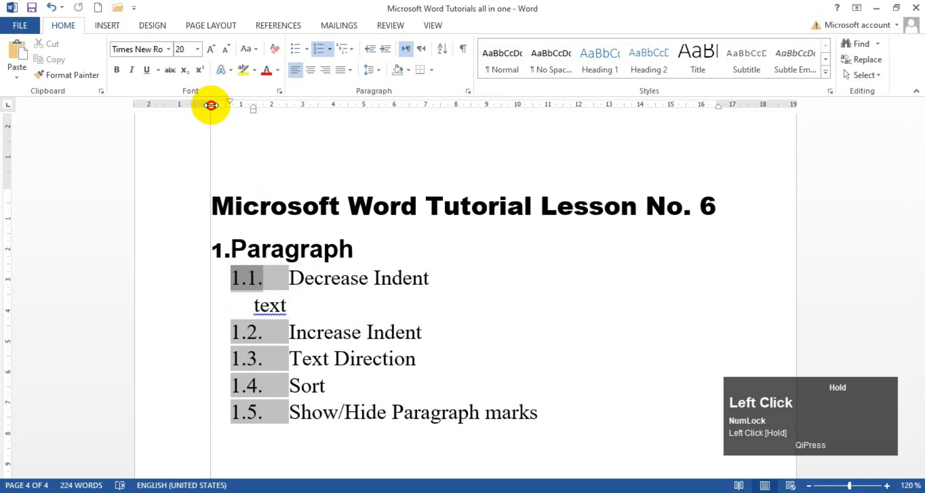
drag(211, 105, 210, 106)
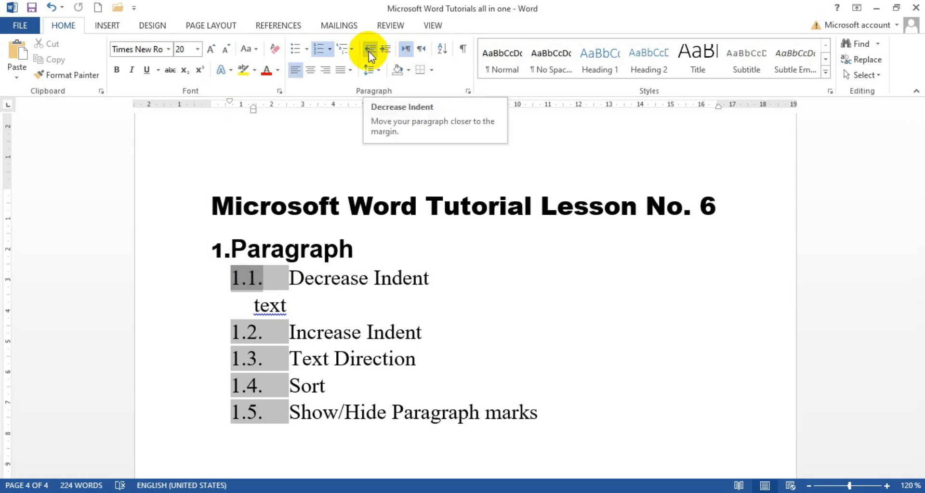
Step: Try decreasing the indent of the numbered Decrease Indent item by one level, and undo the change
key(ctrl+z)
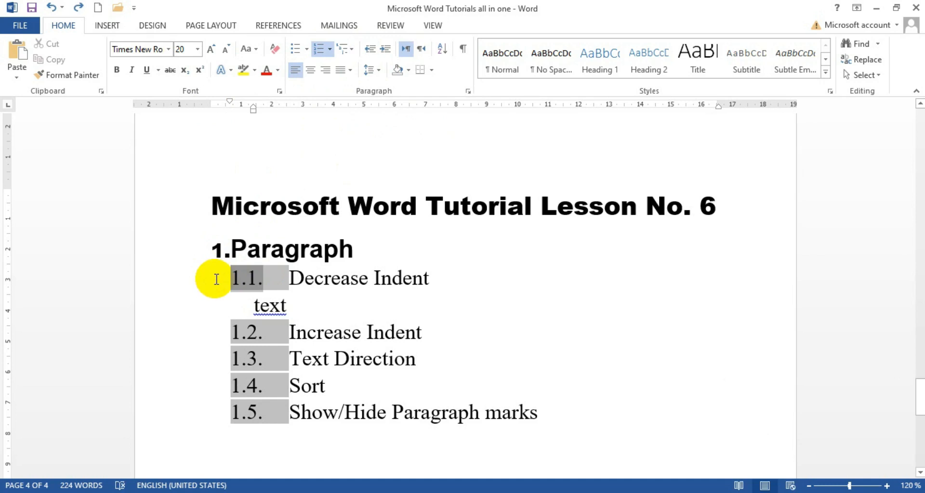
click(370, 49)
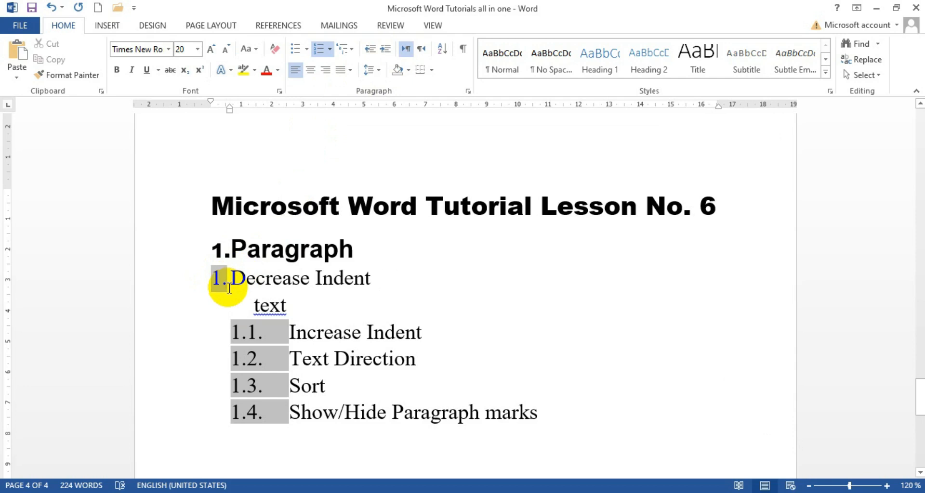
key(Num_Lock)
key(ctrl+z)
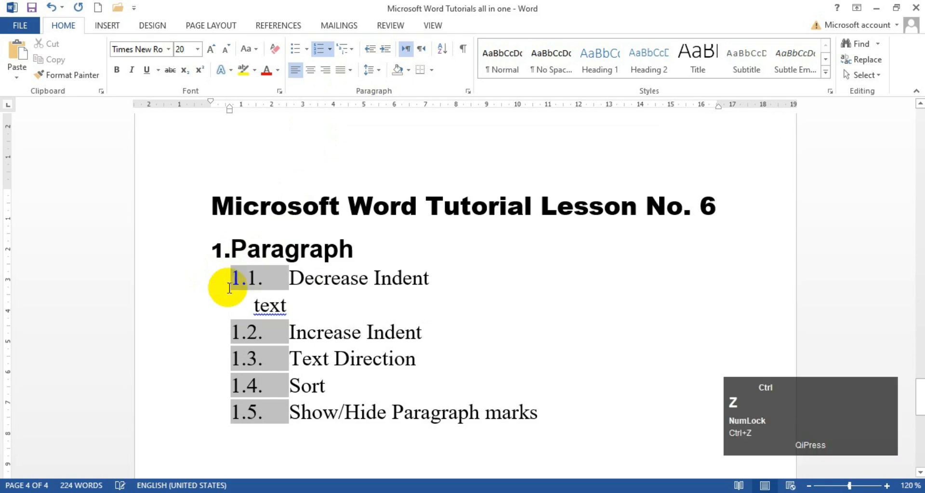
Step: Increase the indent of the Decrease Indent item by two levels, to number 1.1.1.1
click(269, 277)
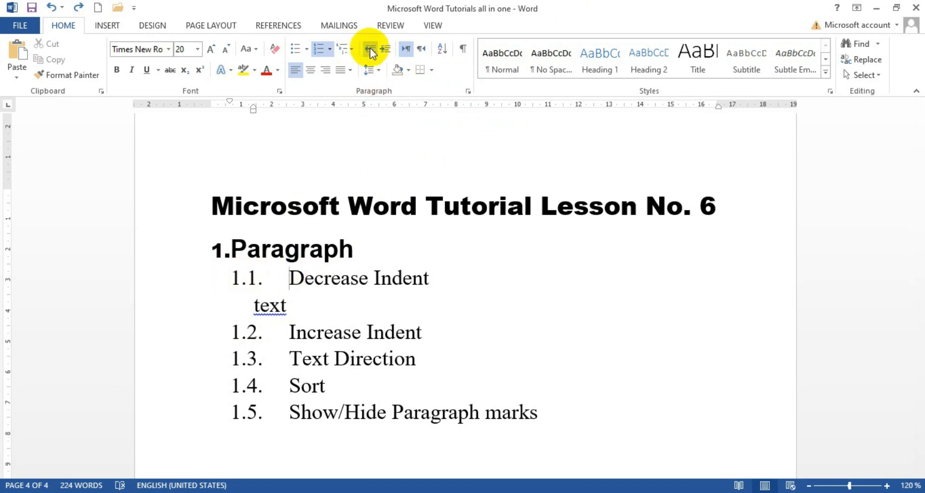
click(386, 51)
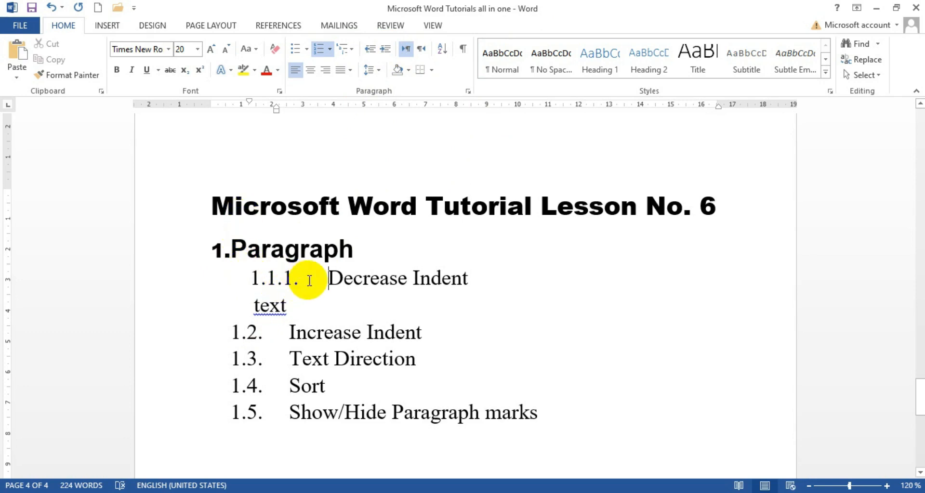
click(383, 51)
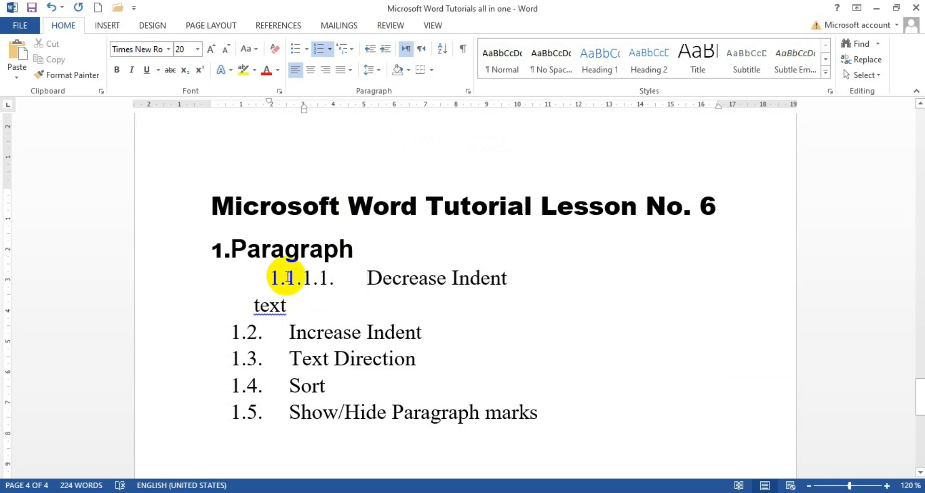
click(220, 246)
click(247, 274)
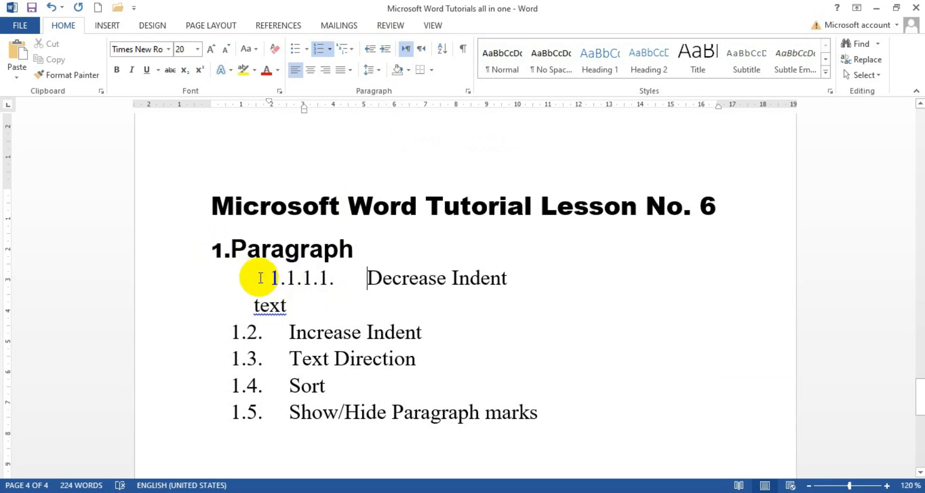
click(297, 282)
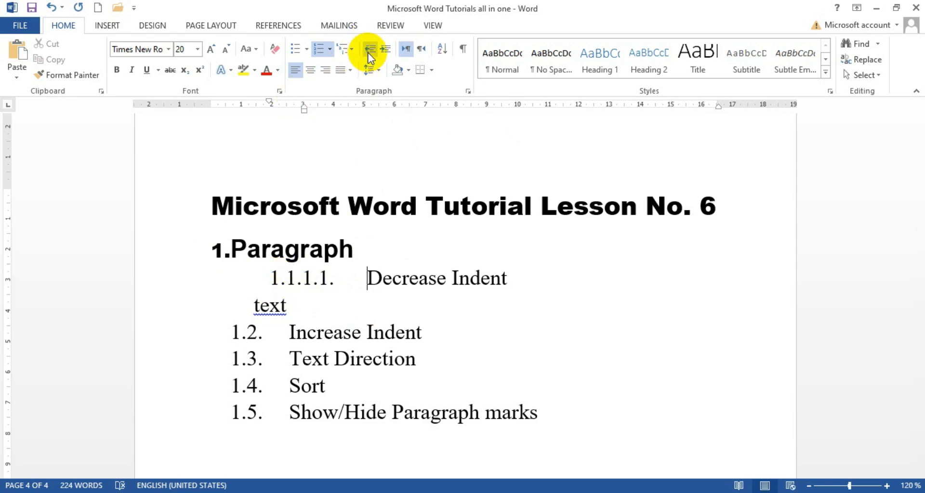
Step: Decrease the indent of the Decrease Indent item by two levels, back to number 1.1
click(272, 284)
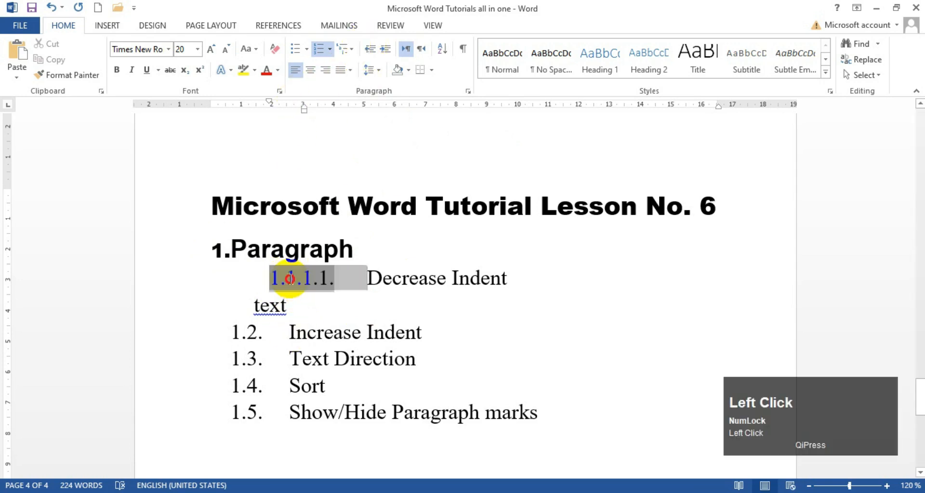
click(356, 279)
click(370, 50)
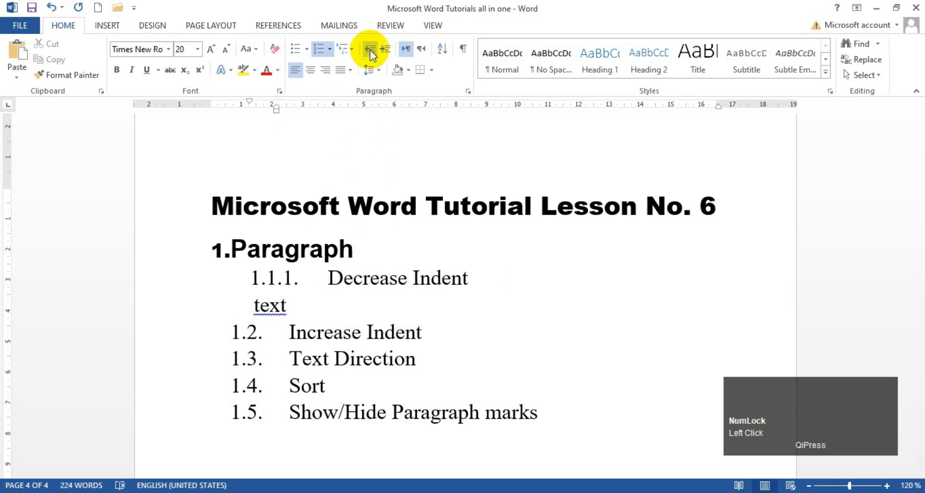
click(370, 50)
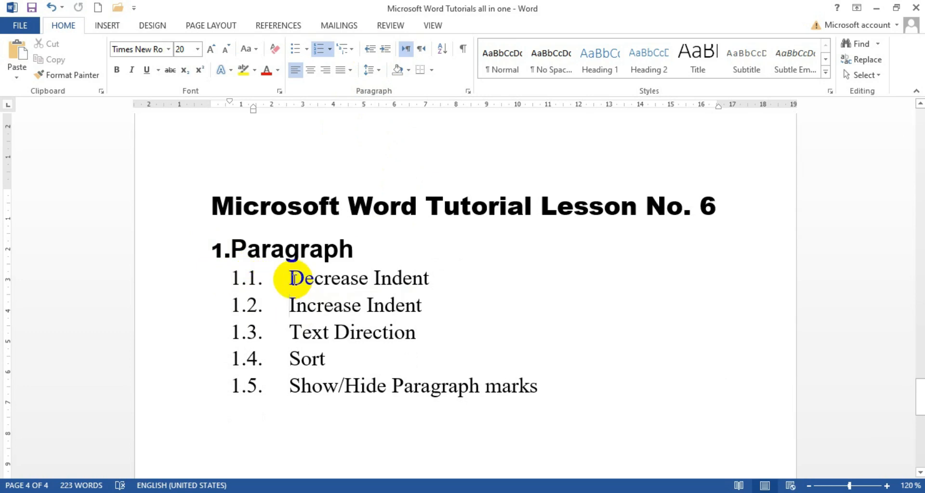
Step: Try right-to-left text direction and right alignment on the Text Direction item
click(423, 307)
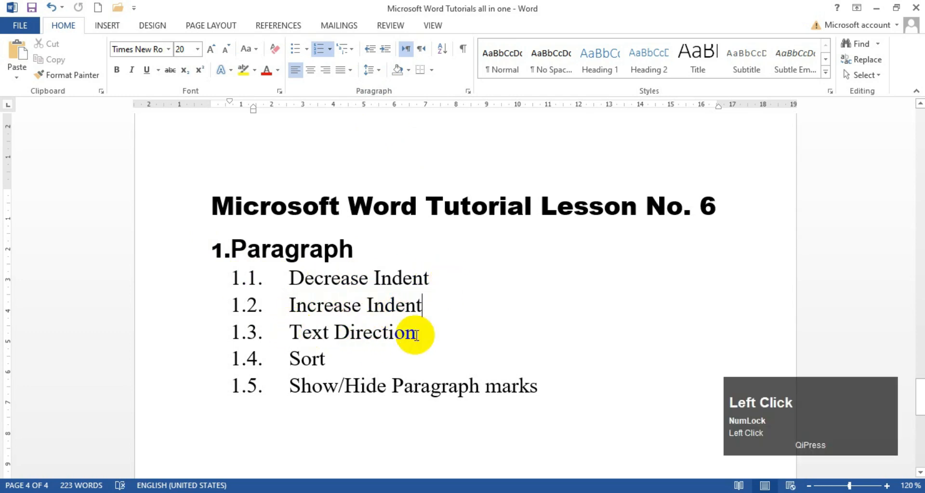
click(434, 336)
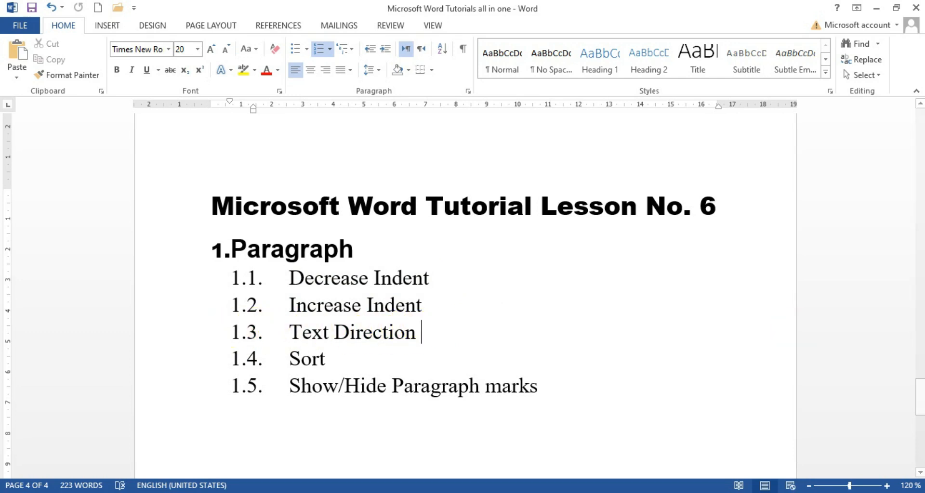
click(248, 330)
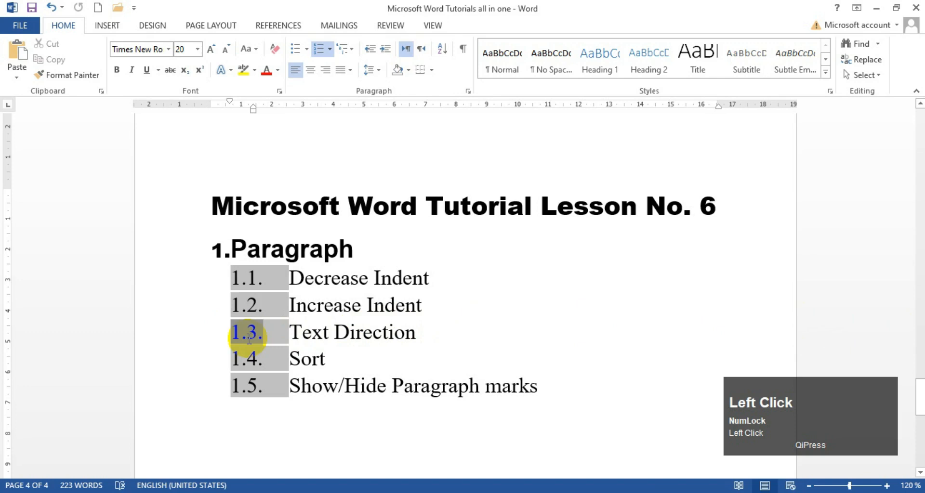
click(292, 331)
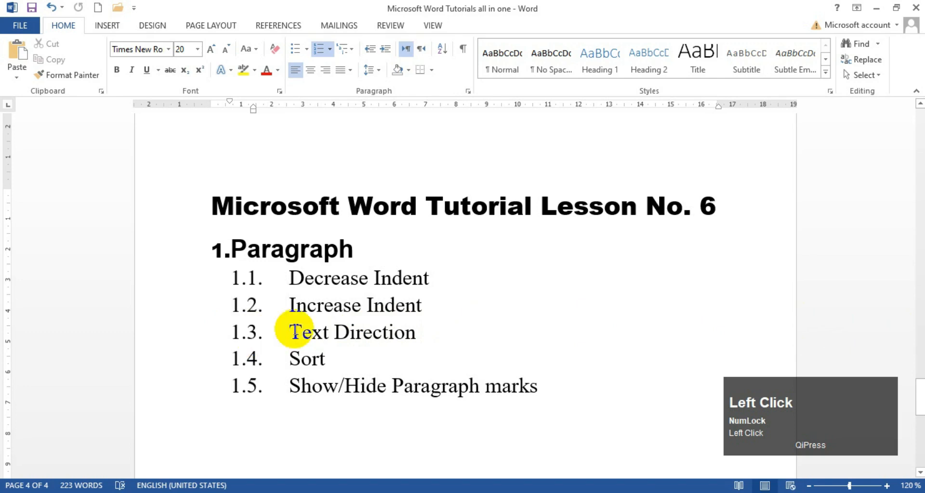
click(422, 50)
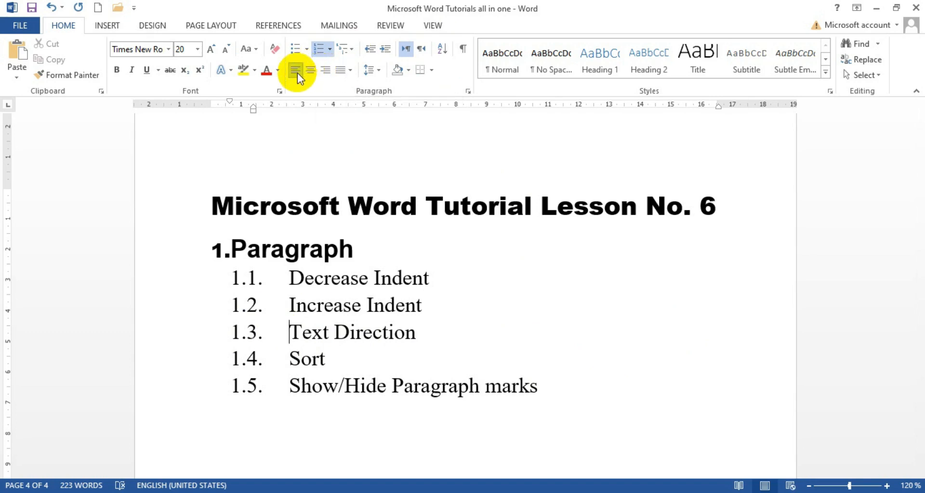
click(329, 70)
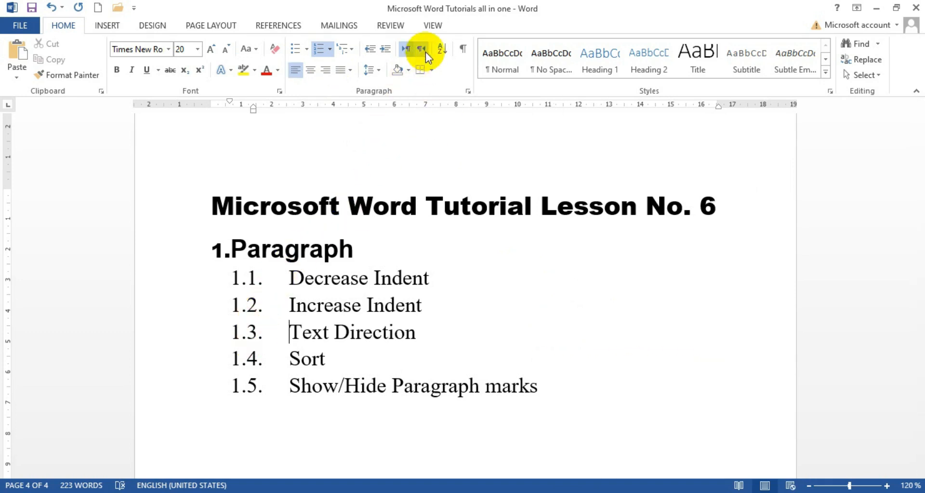
Step: Try right-to-left direction on the Text Direction item with the word "Typing" inserted, undo the typing and restore left-to-right direction
click(421, 50)
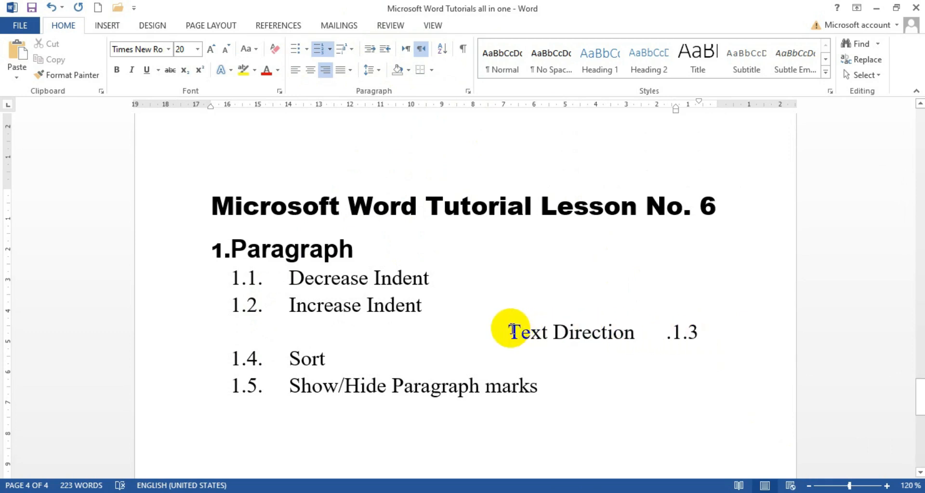
text(a)
key(BackSpace)
text(typing)
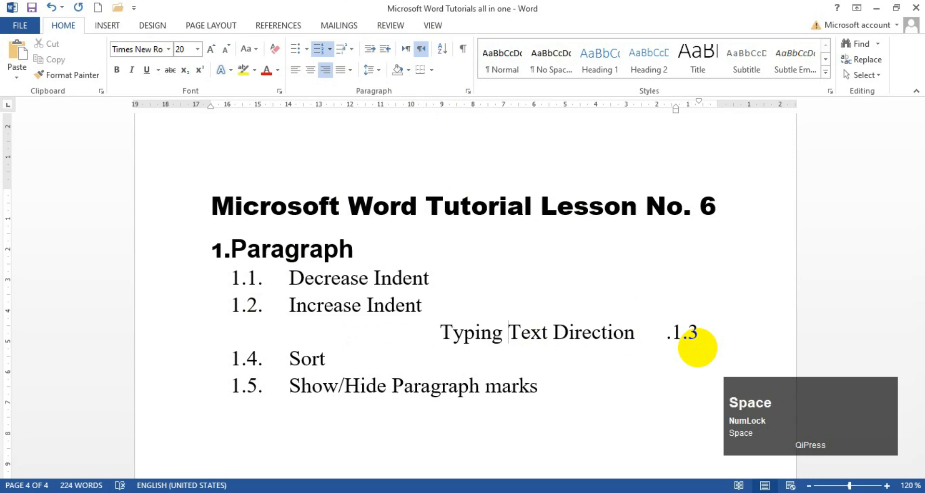
key(ctrl+z)
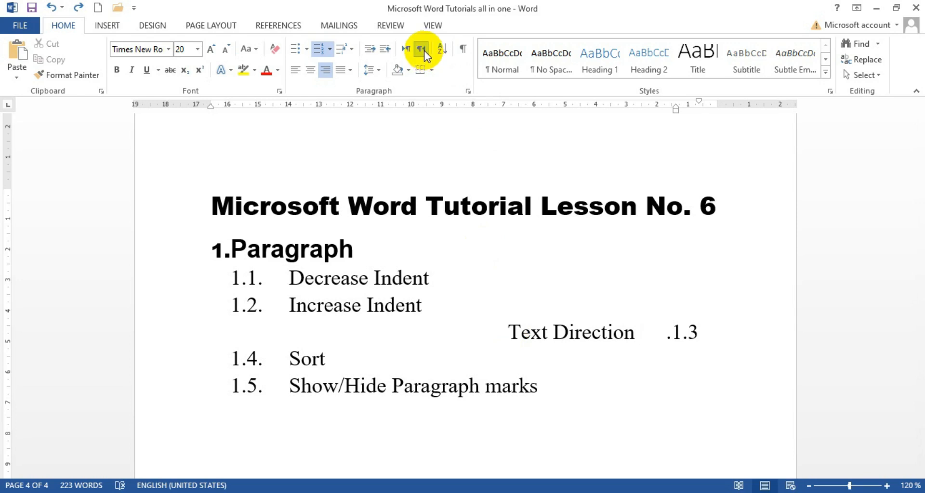
click(407, 49)
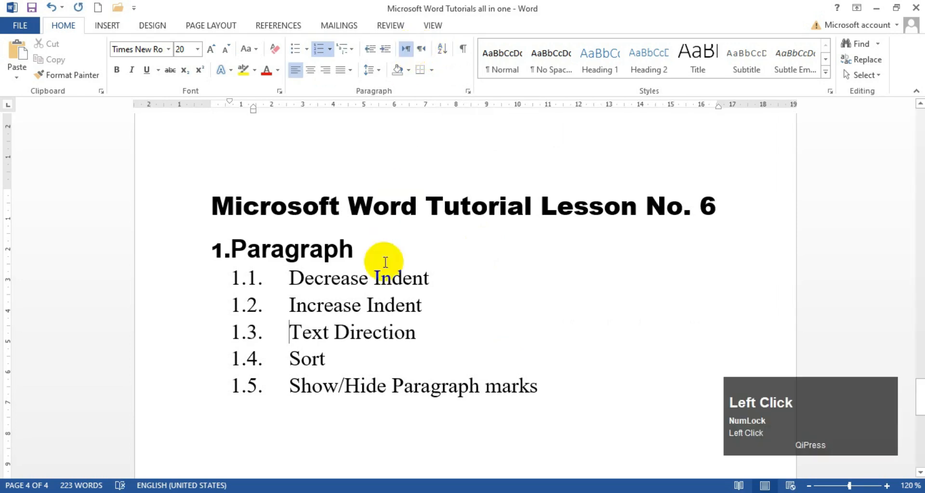
Step: Sort the five numbered items under Paragraph by paragraphs as text in descending order, with no header row
click(375, 350)
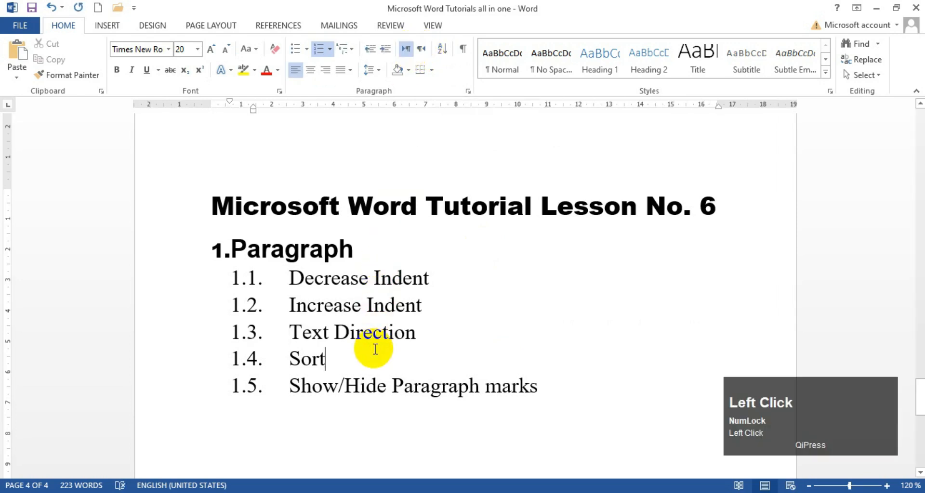
drag(323, 359, 291, 357)
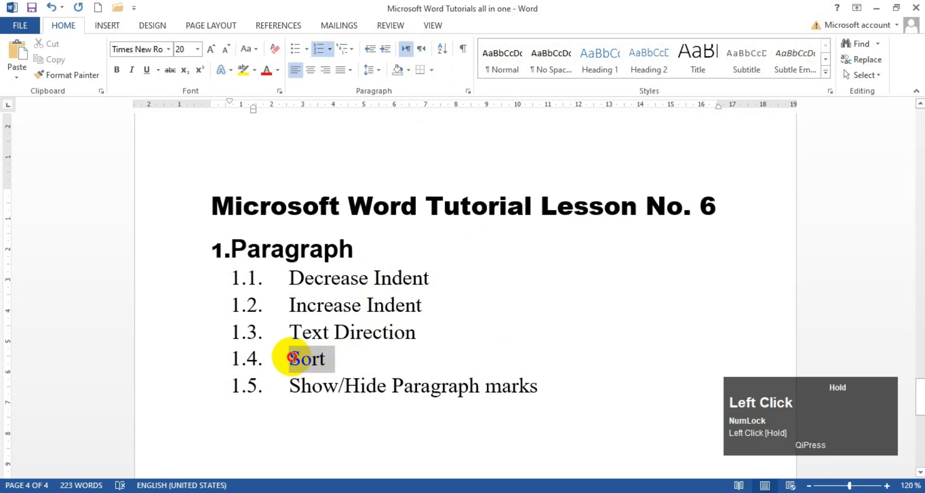
drag(290, 279, 542, 403)
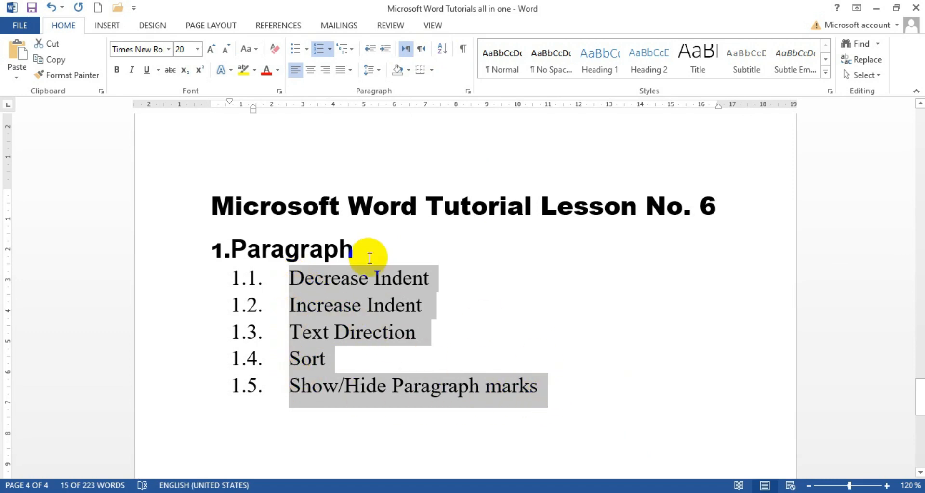
drag(537, 399, 542, 400)
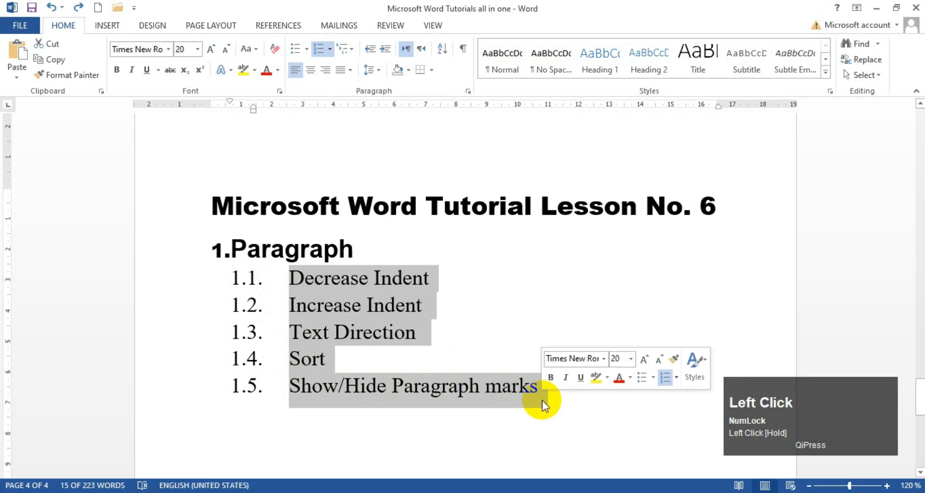
click(450, 51)
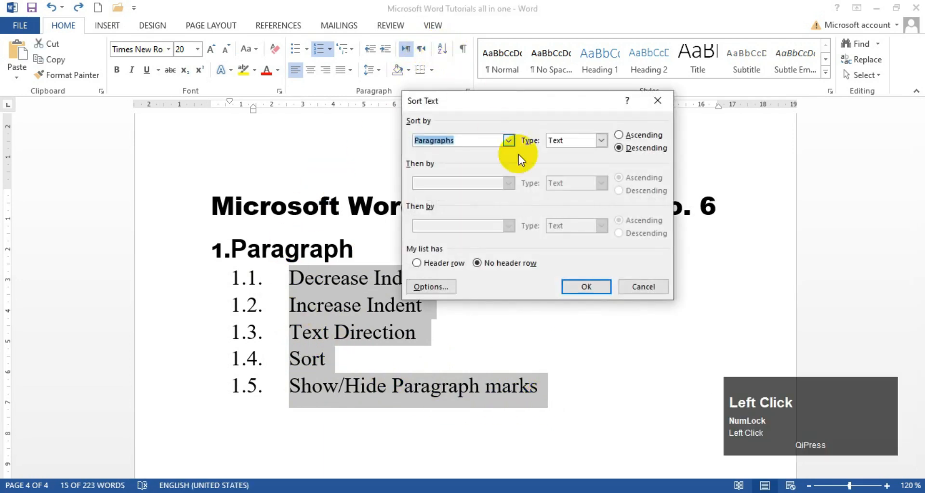
click(619, 147)
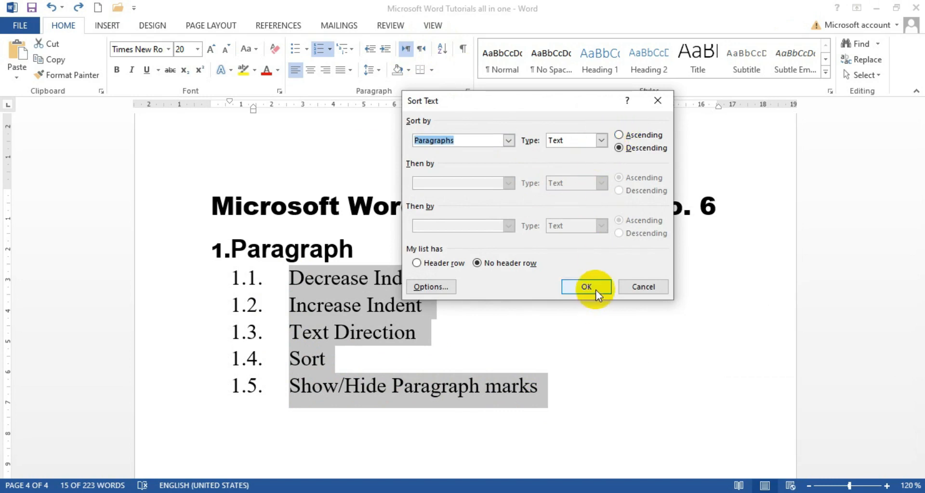
click(508, 140)
click(507, 142)
click(507, 141)
click(460, 152)
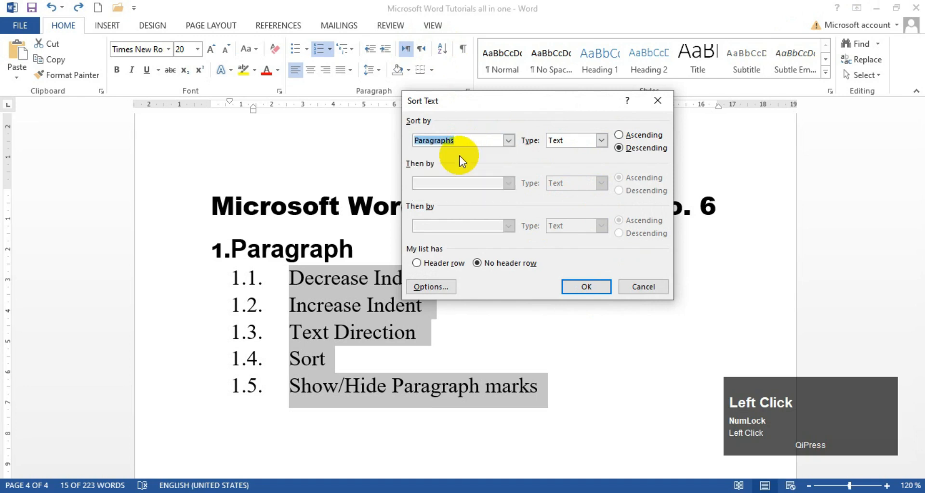
click(601, 140)
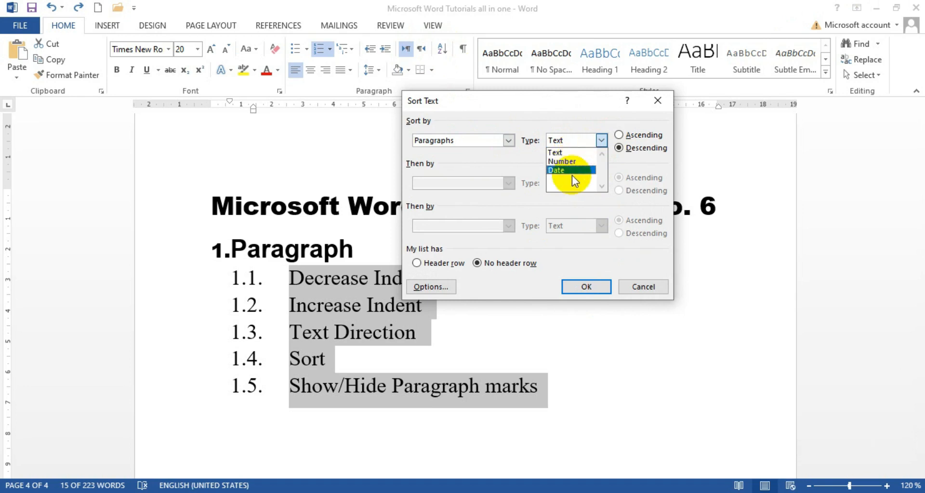
click(621, 136)
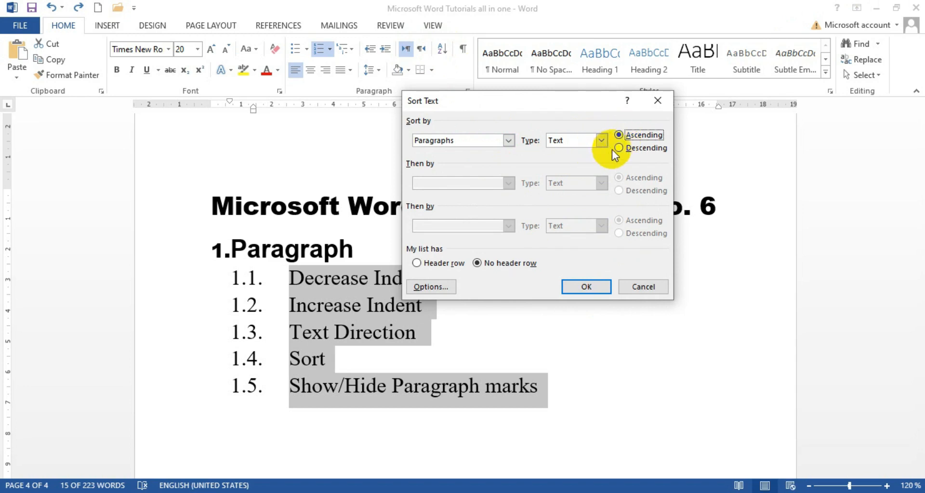
click(619, 148)
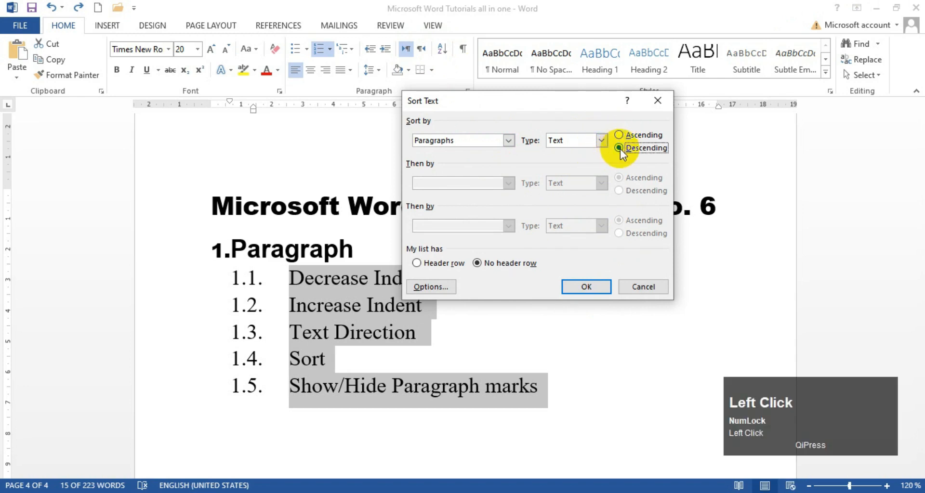
click(587, 287)
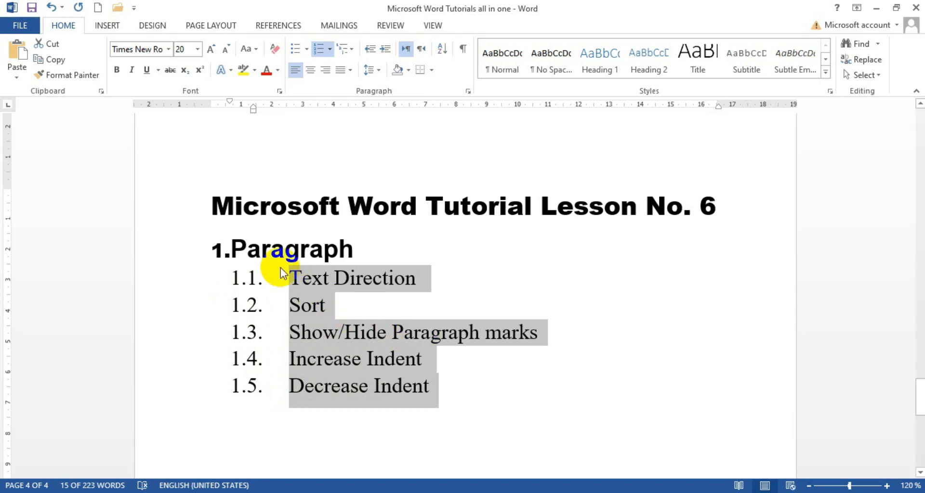
Step: Sort the same five numbered items by paragraphs as text in ascending order
click(289, 278)
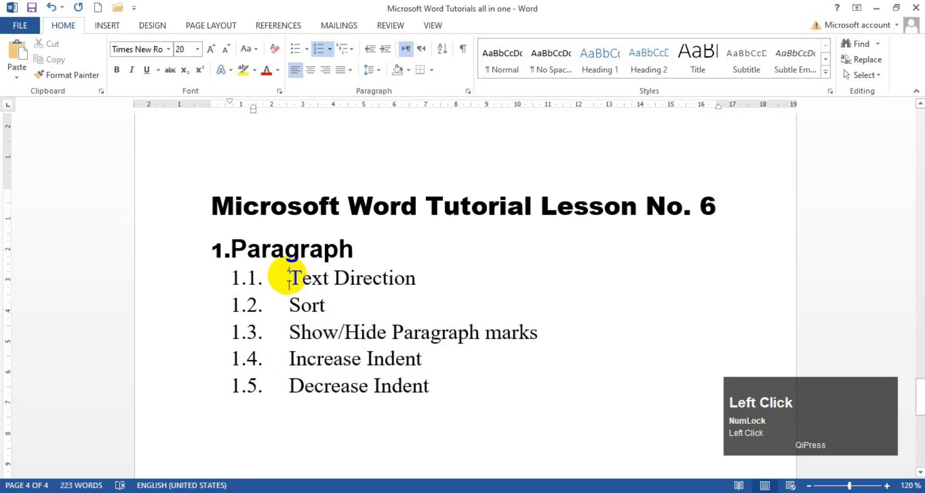
mouse_move(429, 385)
mouse_down()
mouse_move(378, 385)
mouse_move(290, 305)
mouse_move(289, 277)
mouse_move(392, 382)
mouse_move(438, 391)
mouse_up()
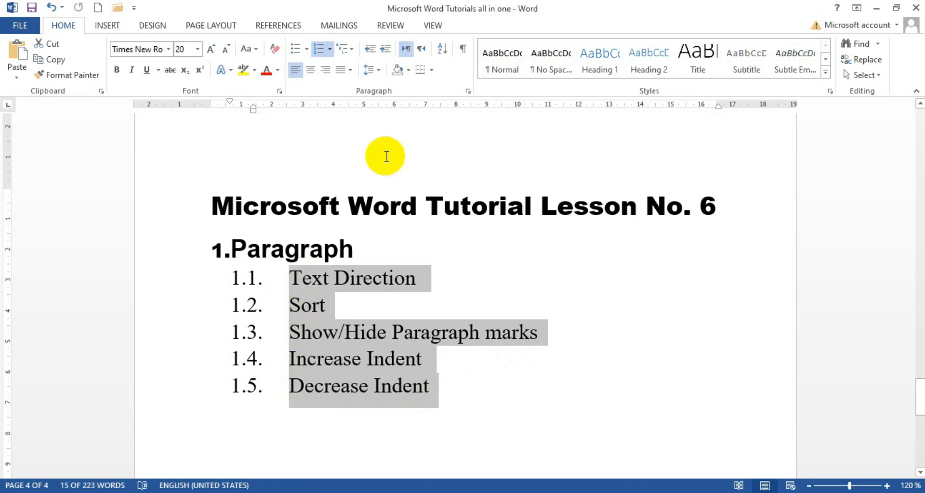
click(442, 49)
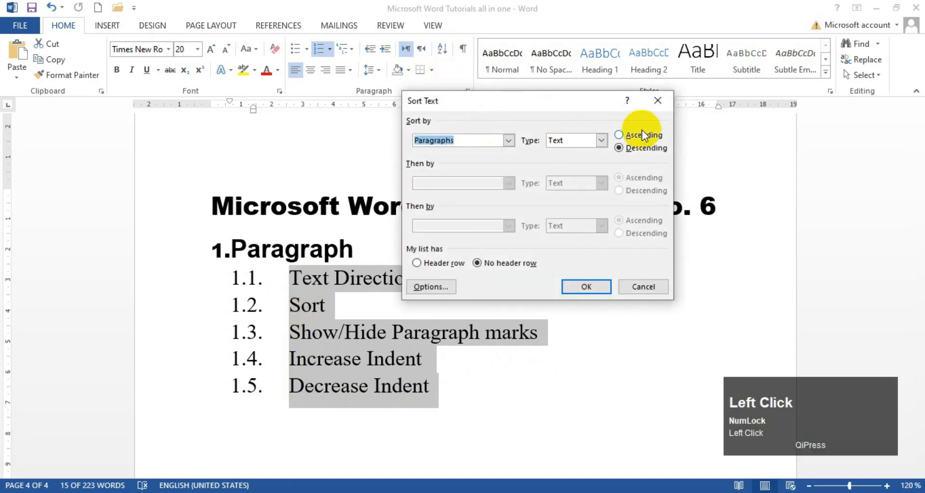
click(618, 136)
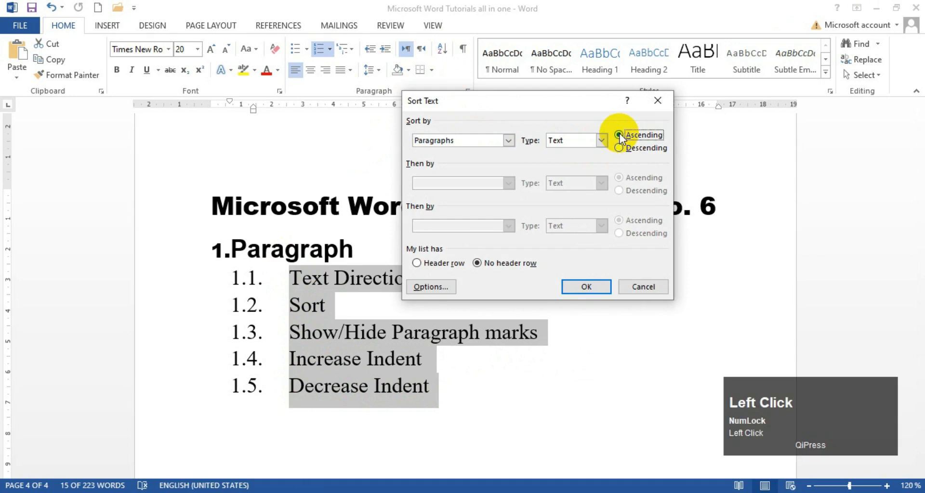
click(593, 286)
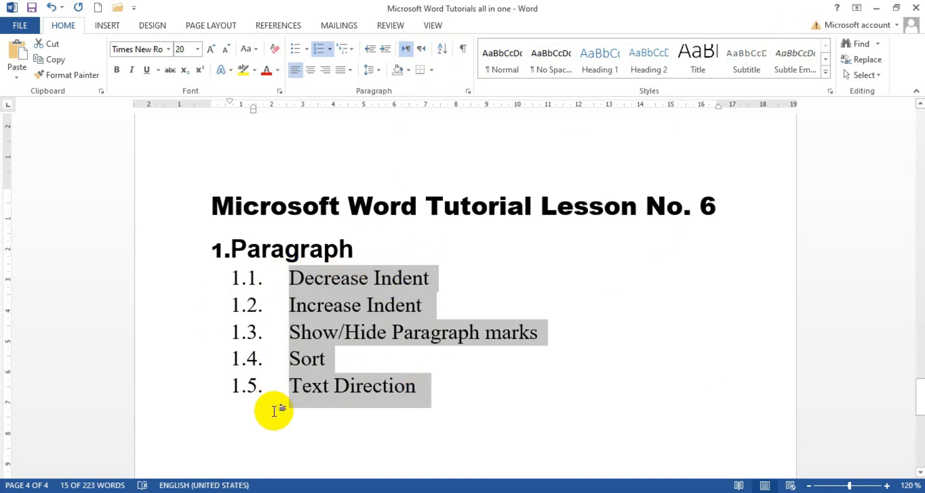
Step: Undo both the ascending and the descending sort of the numbered items
click(296, 273)
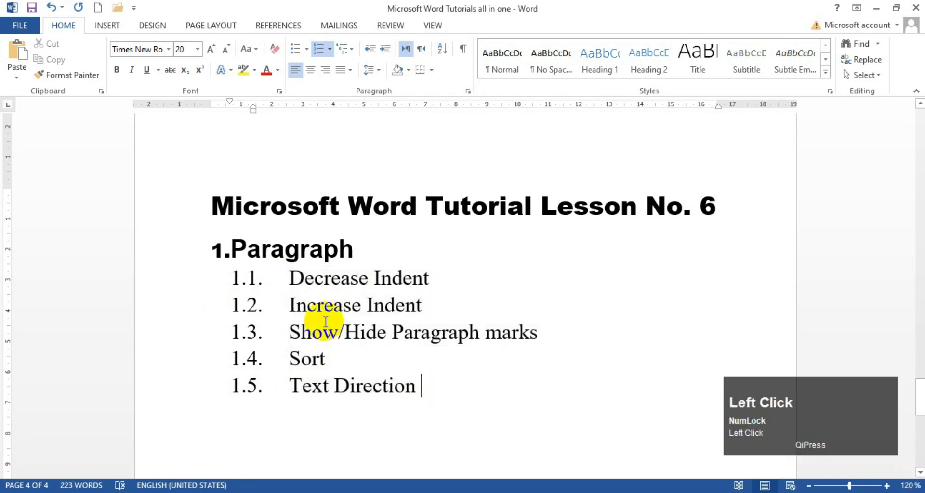
drag(291, 277, 472, 400)
click(456, 401)
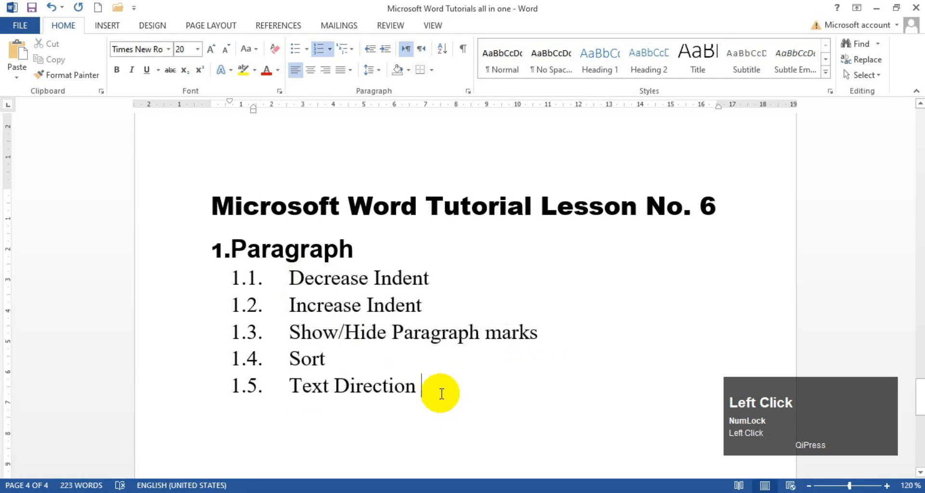
key(ctrl)
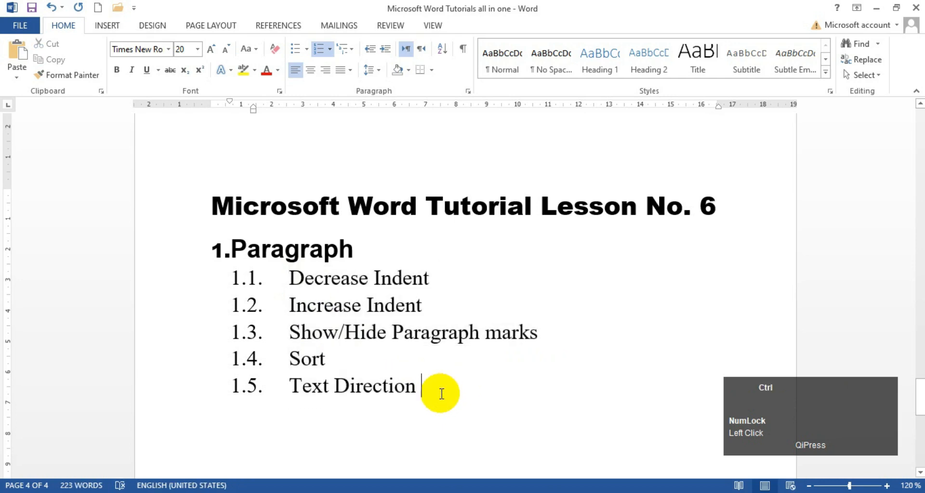
key(ctrl+z)
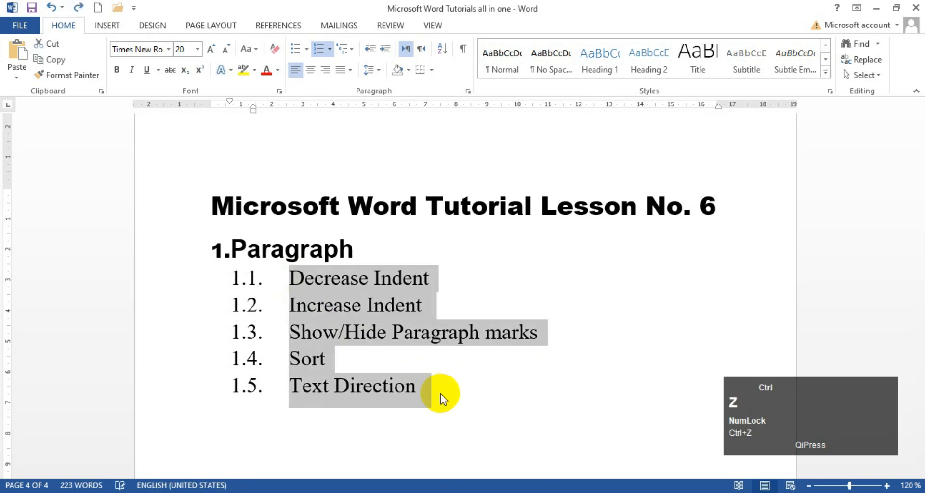
key(ctrl+z)
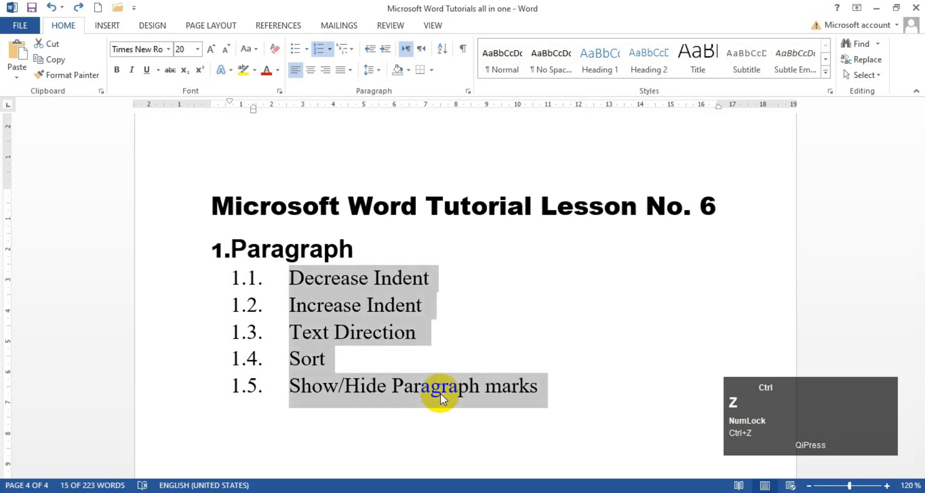
Step: Prefix the items Decrease Indent, Increase Indent, Text Direction, Sort and Show/Hide Paragraph marks with 5, 4, 1, 3 and 2 respectively
click(292, 279)
click(291, 279)
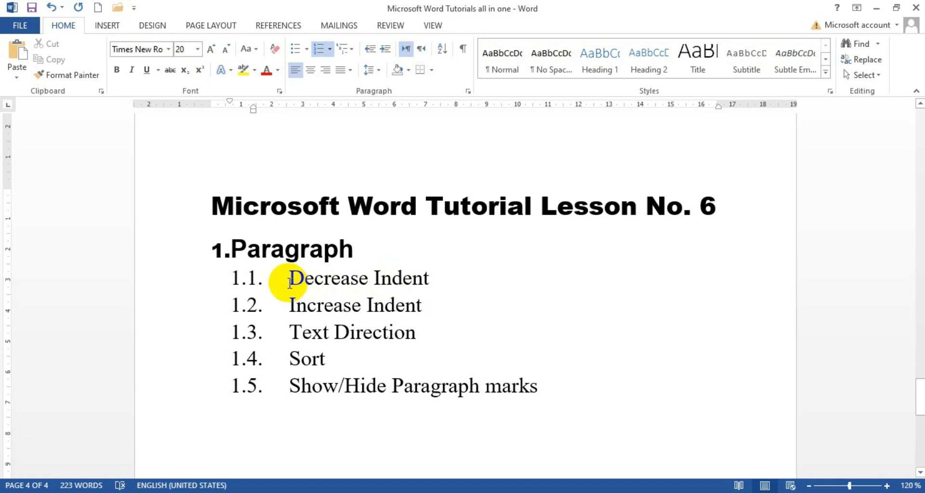
text(6)
key(BackSpace)
text(5)
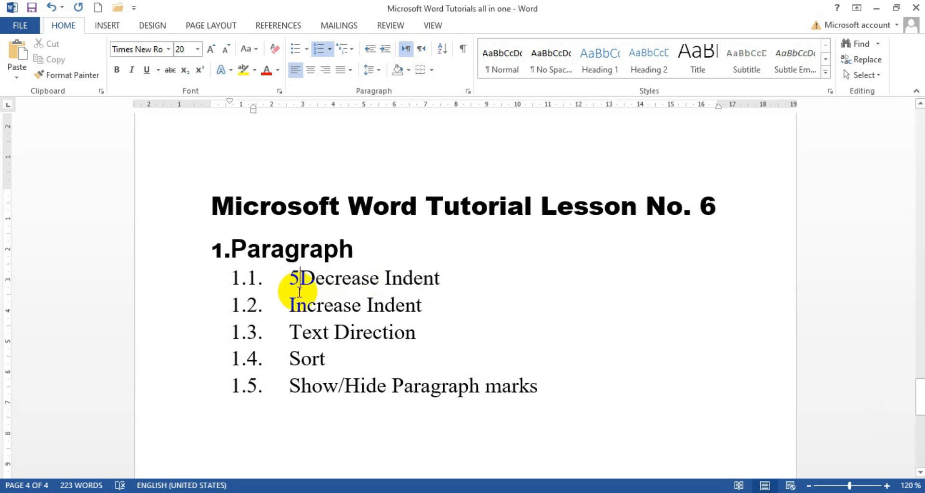
click(290, 306)
text(4)
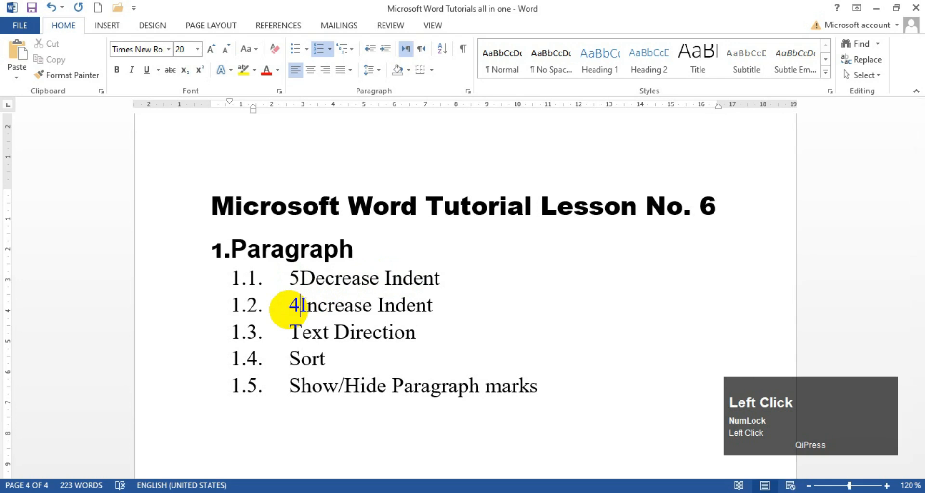
click(287, 333)
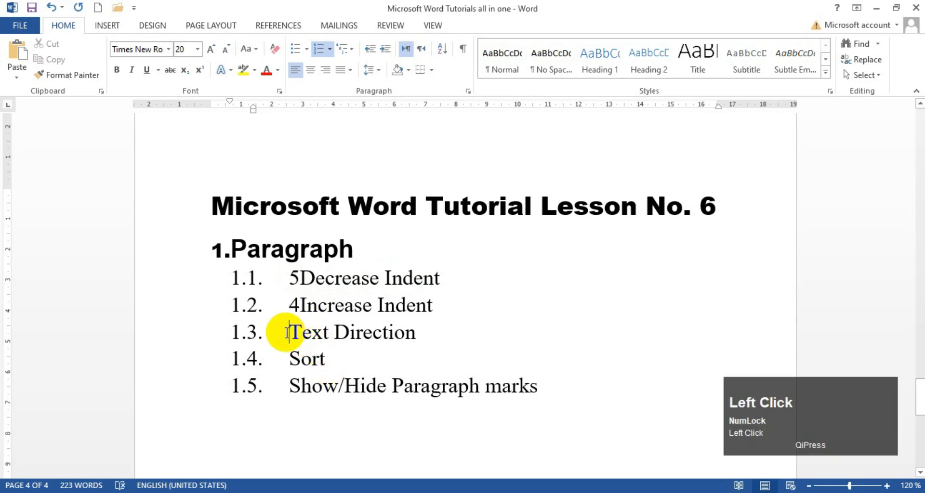
text(1)
click(282, 362)
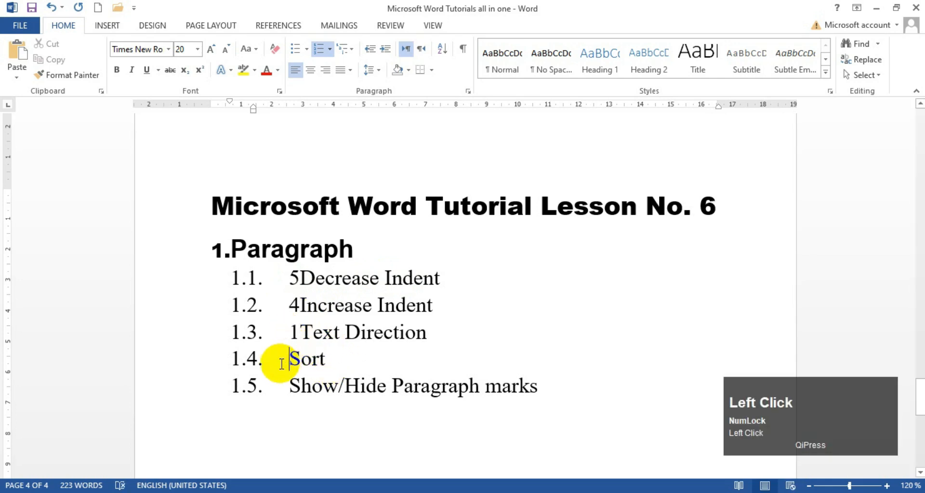
text(3)
click(286, 386)
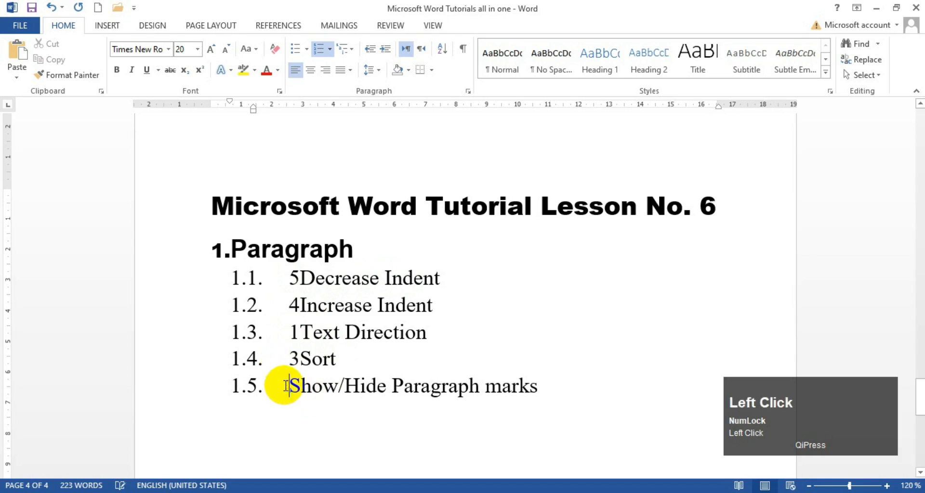
text(2)
Step: Sort the five prefixed items under Paragraph by paragraphs as numbers in ascending order, with no header row
click(442, 378)
mouse_move(553, 392)
mouse_down()
mouse_move(495, 392)
mouse_move(549, 385)
mouse_move(322, 305)
mouse_move(295, 277)
mouse_move(558, 396)
mouse_up()
click(295, 278)
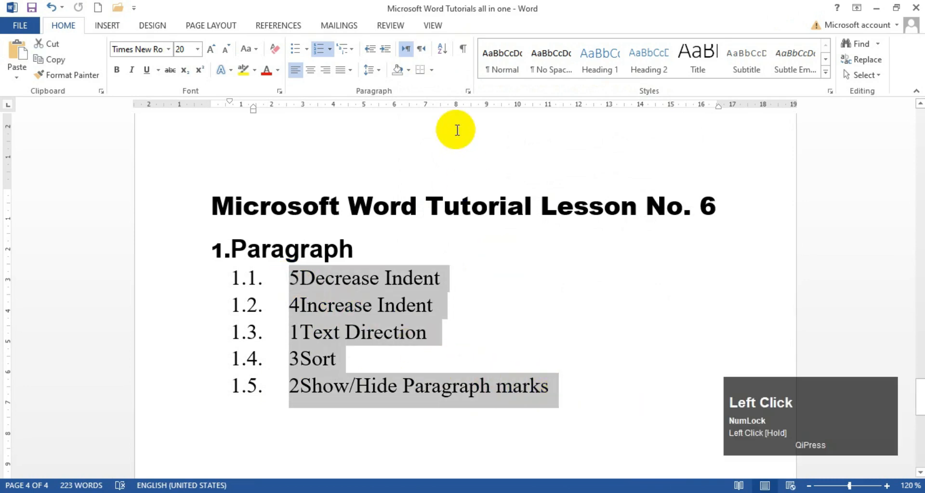
click(441, 48)
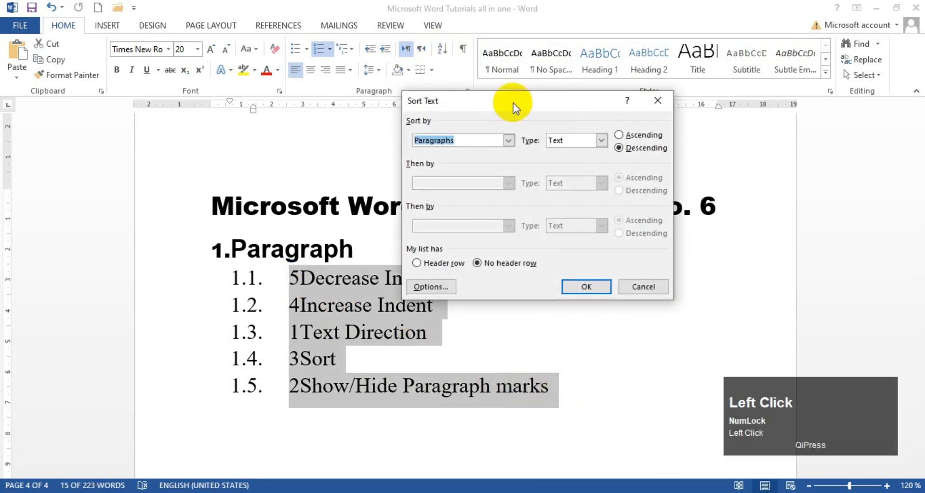
click(600, 142)
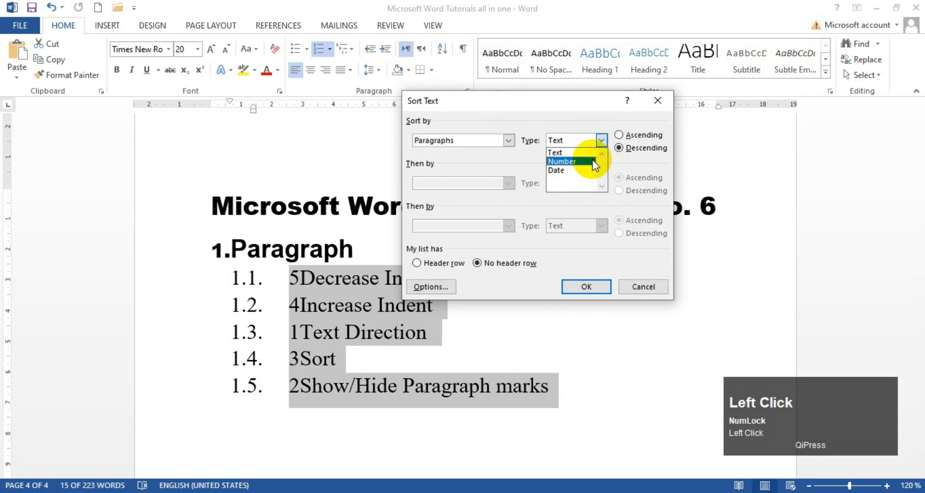
click(591, 160)
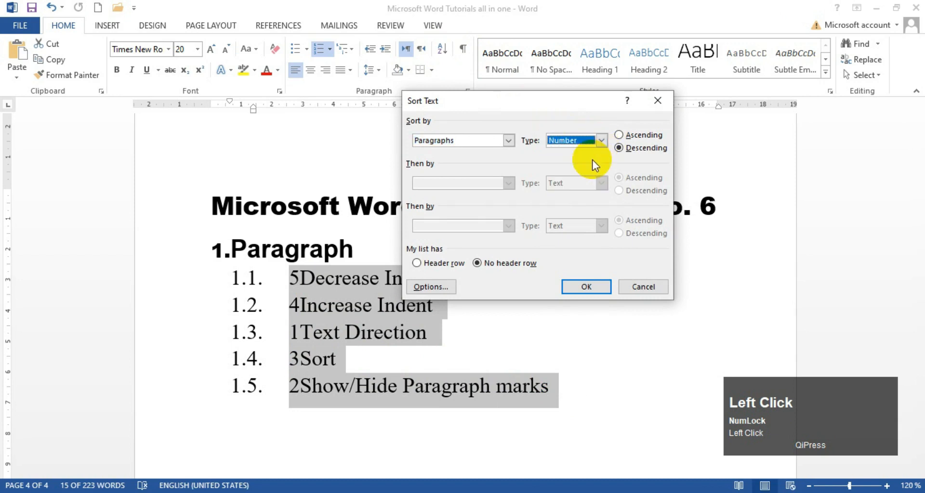
click(619, 137)
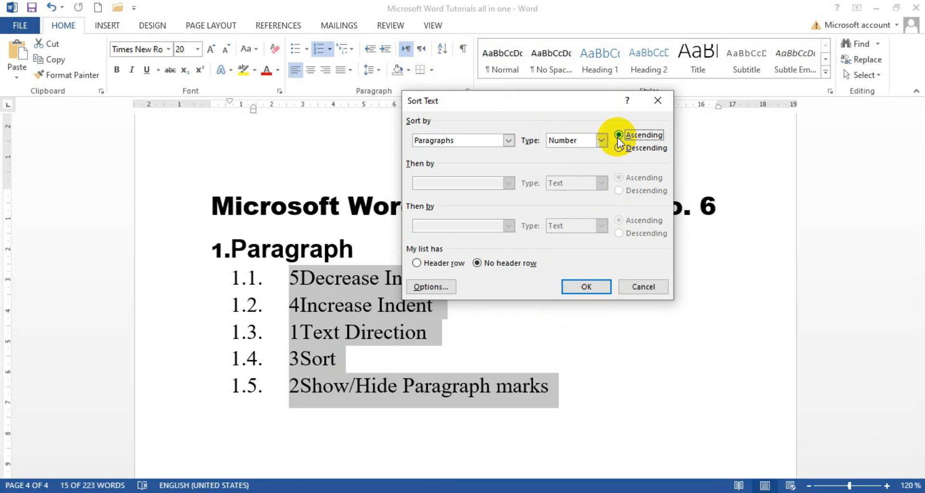
click(595, 286)
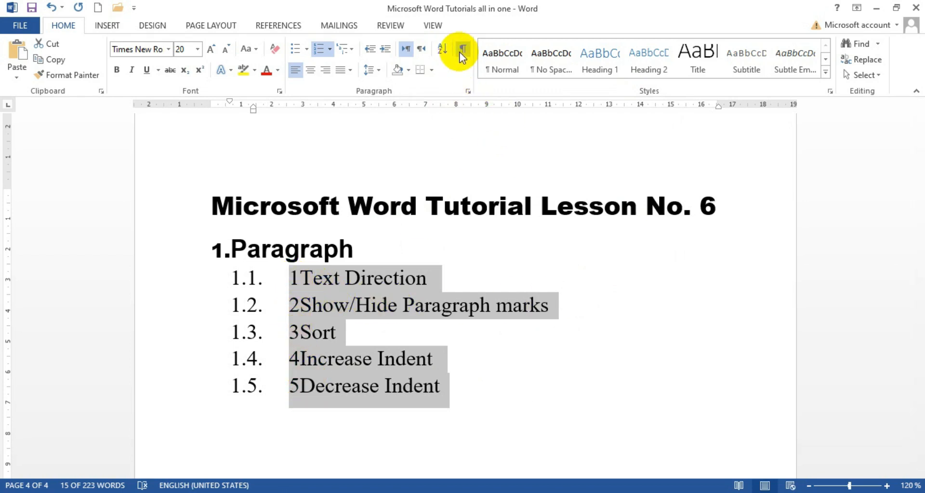
Step: Sort the same five items by paragraphs as numbers in descending order
click(447, 52)
click(618, 148)
click(592, 140)
click(573, 161)
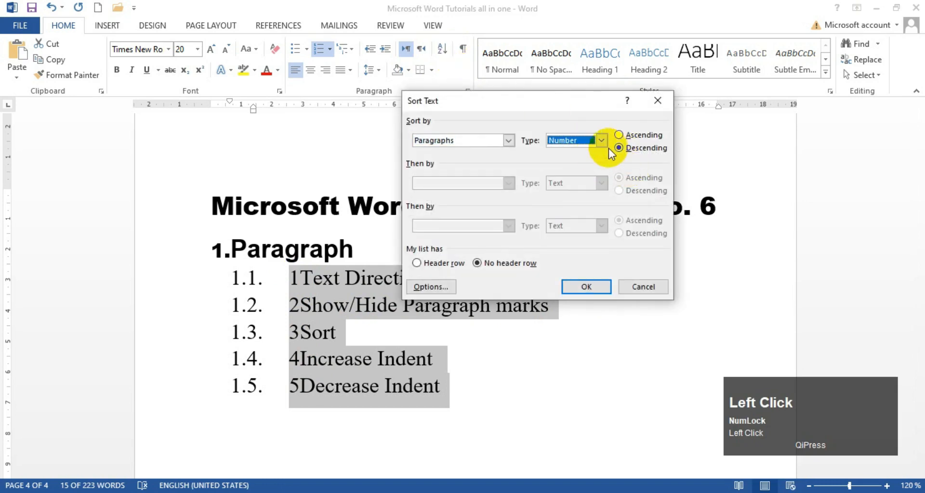
click(595, 287)
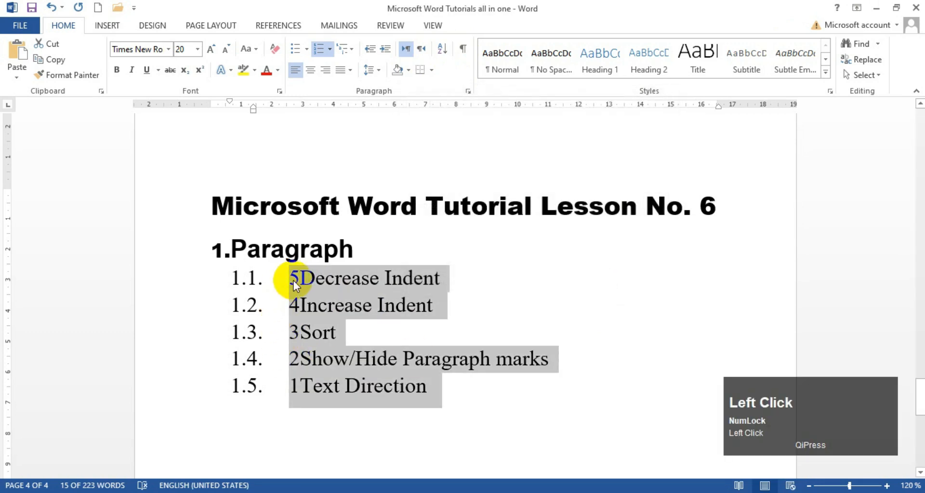
click(246, 279)
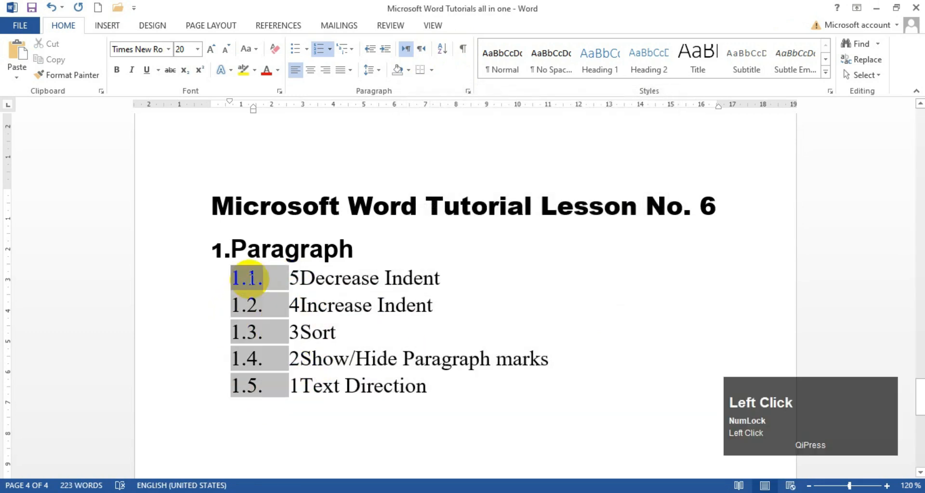
click(345, 388)
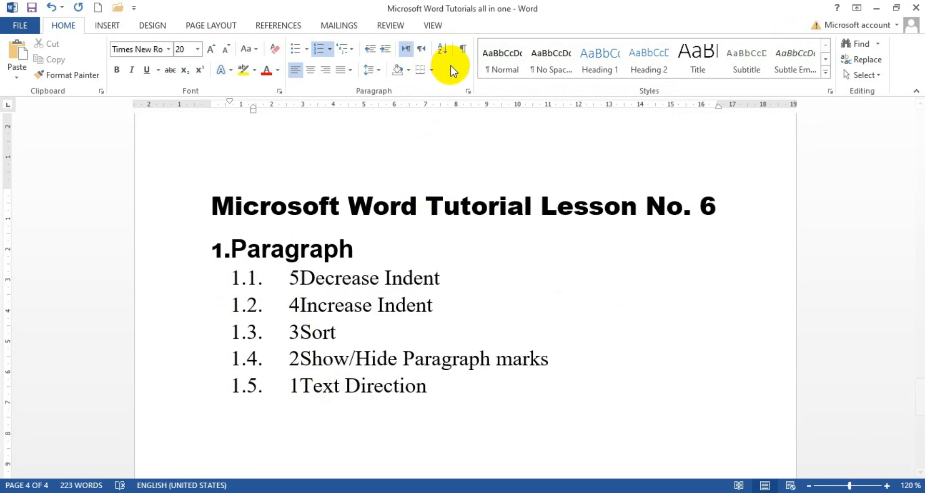
Step: Undo both number sorts and the number prefixes added to the five items
click(516, 314)
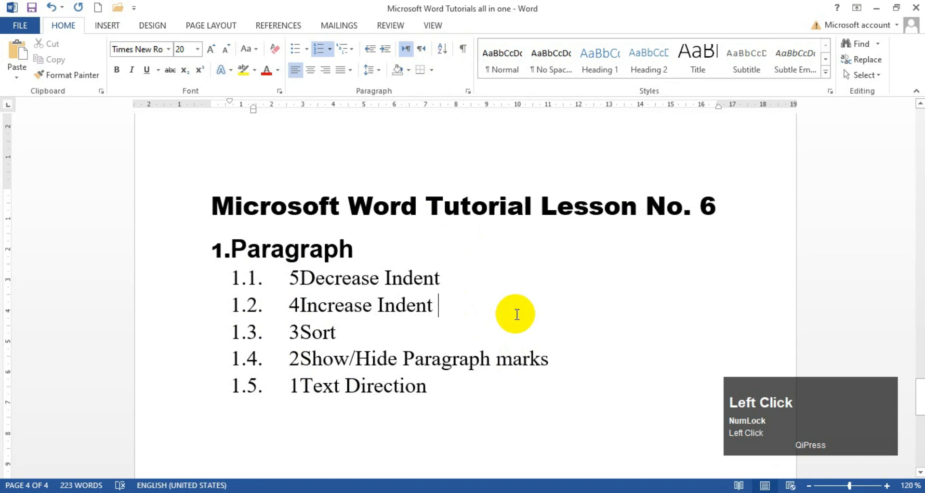
key(ctrl+z)
key(ctrl+z)
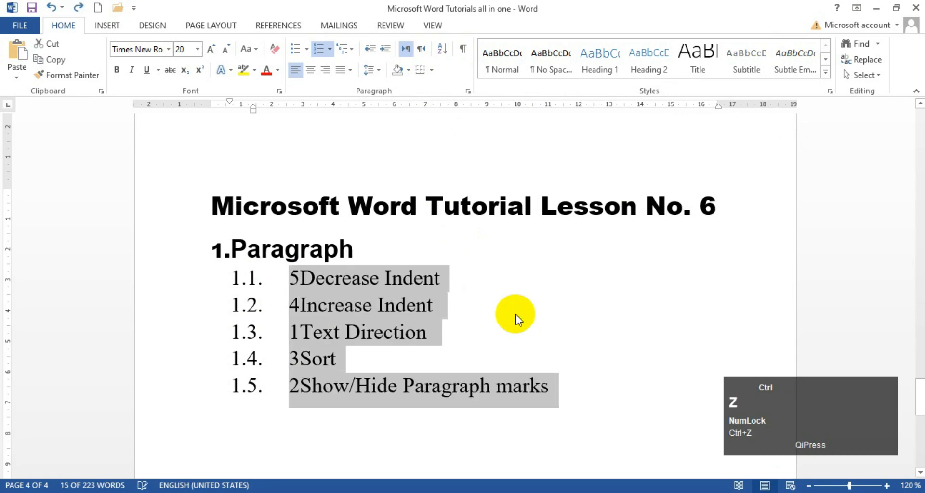
key(ctrl+z)
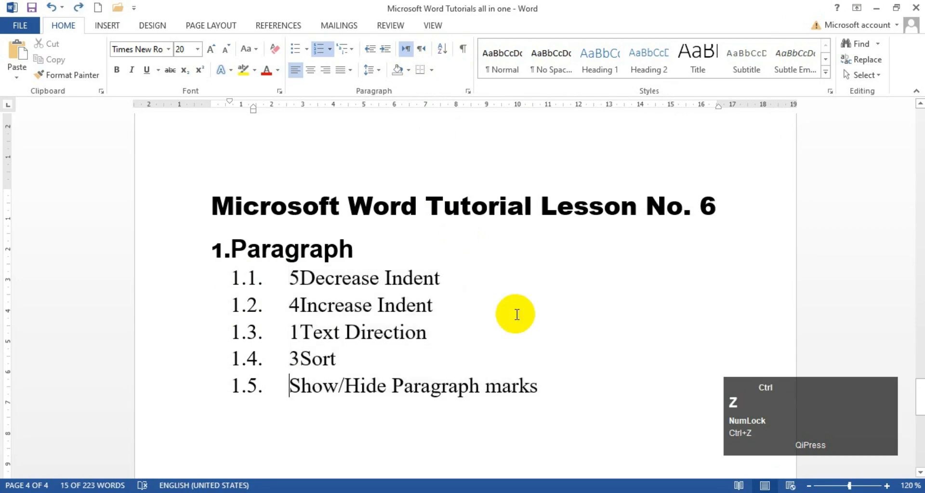
key(ctrl+z)
key(ctrl+z)
key(ctrl+z)
key(ctrl+z)
click(297, 358)
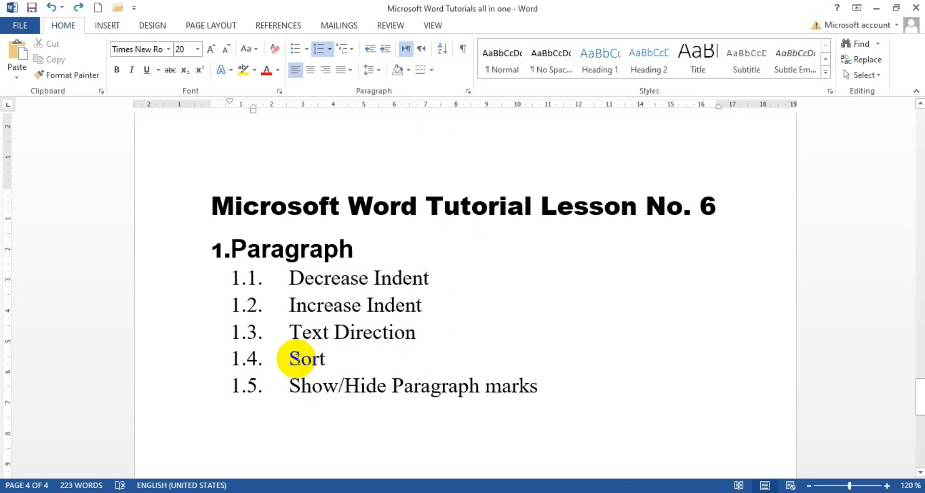
click(327, 359)
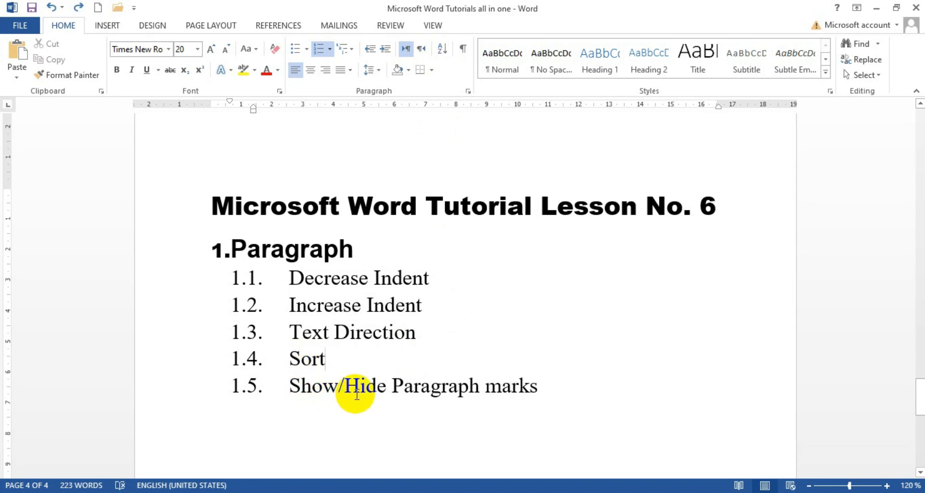
click(581, 385)
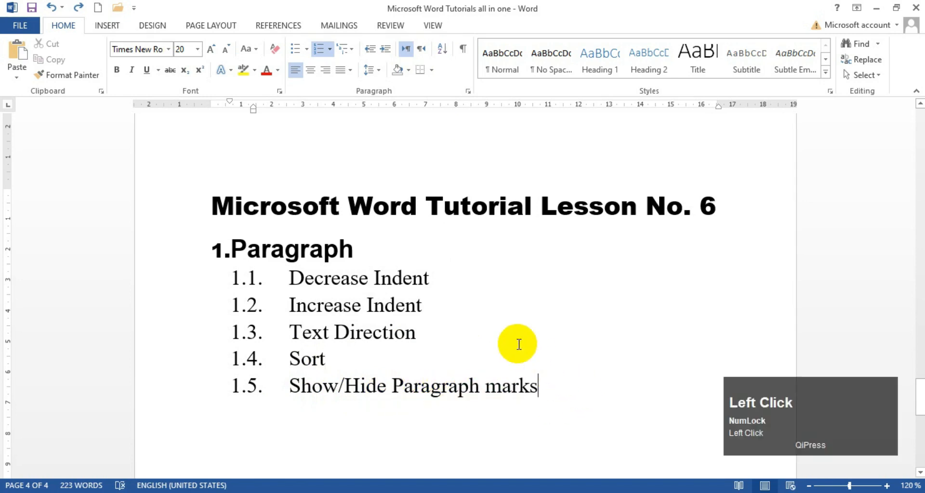
scroll(508, 338, down, 1)
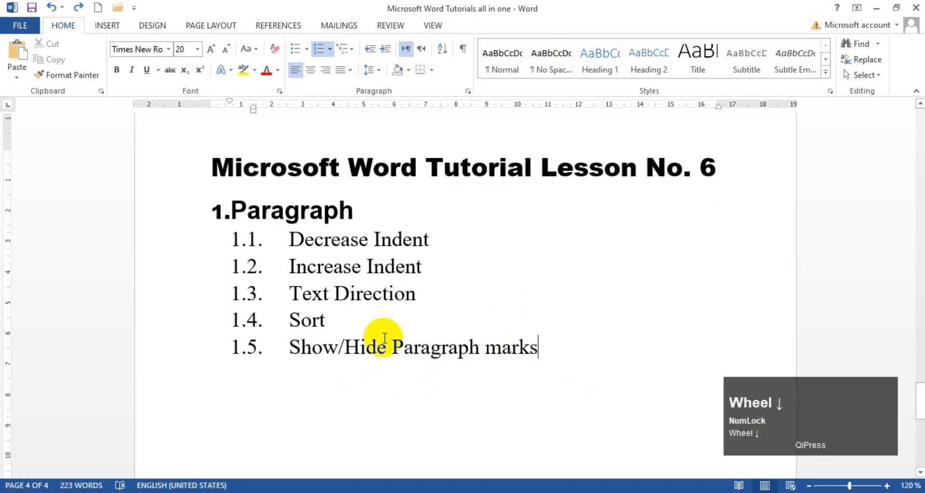
scroll(410, 388, down, 1)
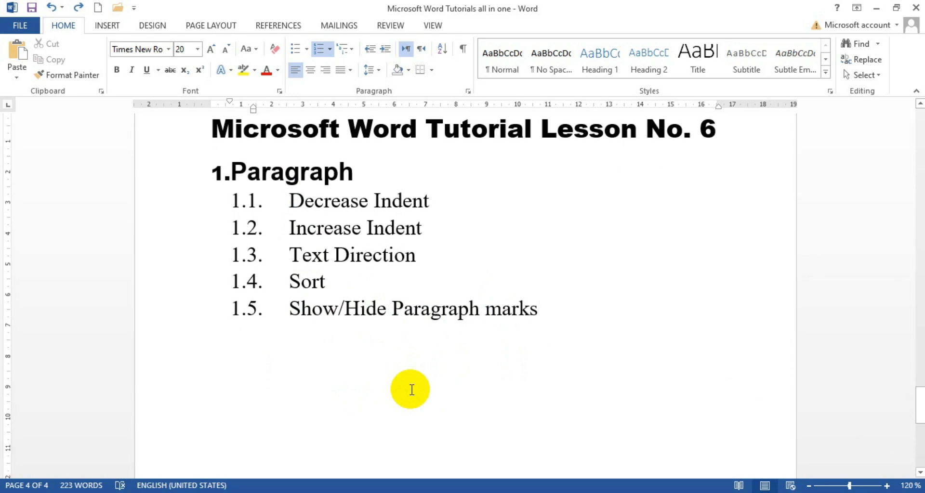
scroll(410, 388, down, 2)
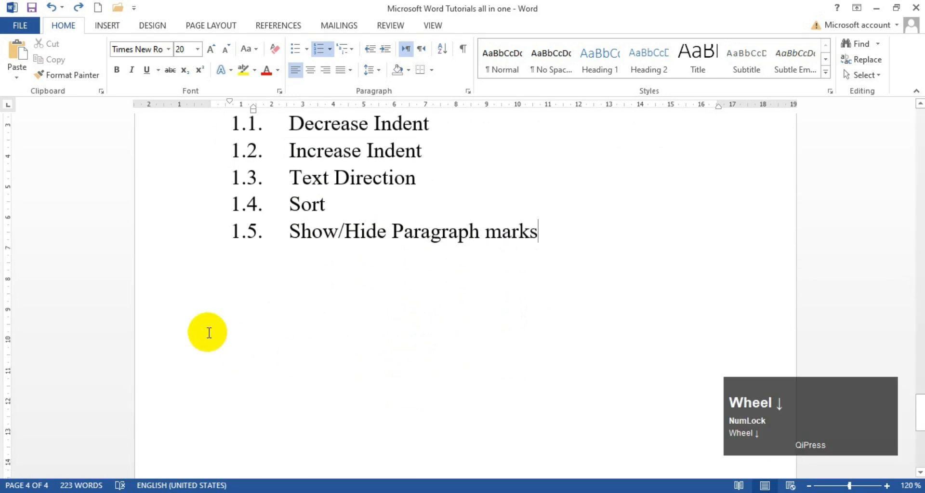
scroll(303, 330, down, 3)
scroll(305, 347, down, 1)
scroll(306, 347, up, 5)
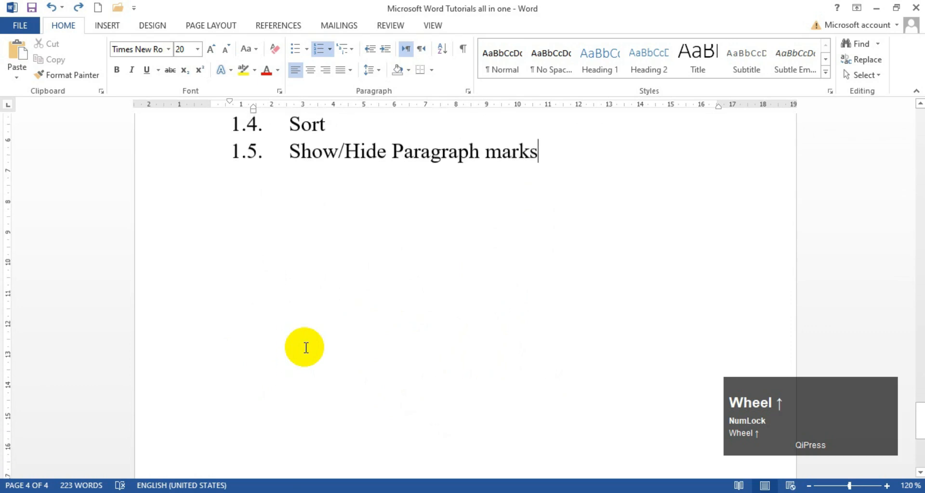
scroll(305, 347, up, 2)
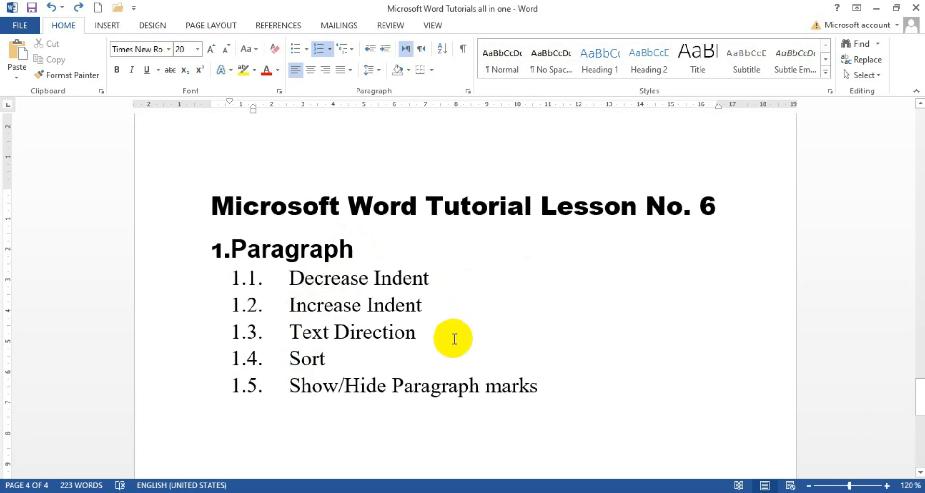
Step: Show the paragraph marks and other hidden formatting symbols on the Lesson No. 6 page
scroll(580, 366, down, 1)
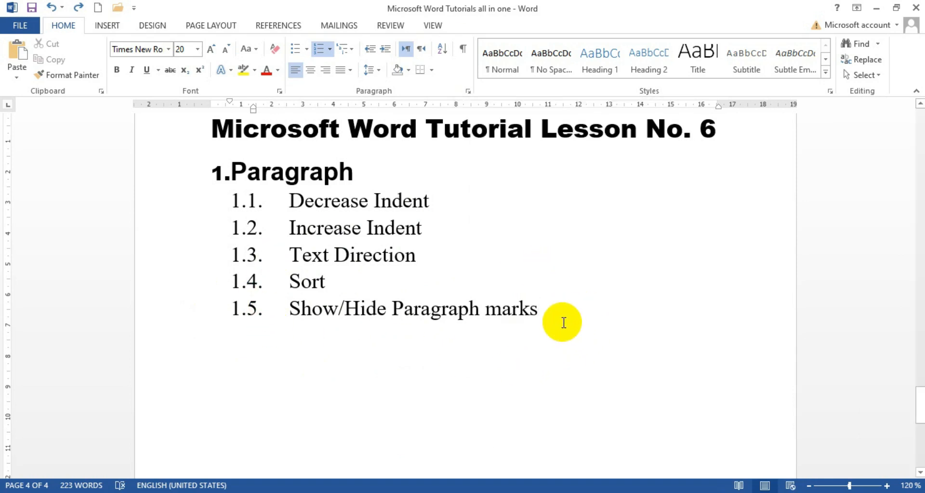
click(465, 53)
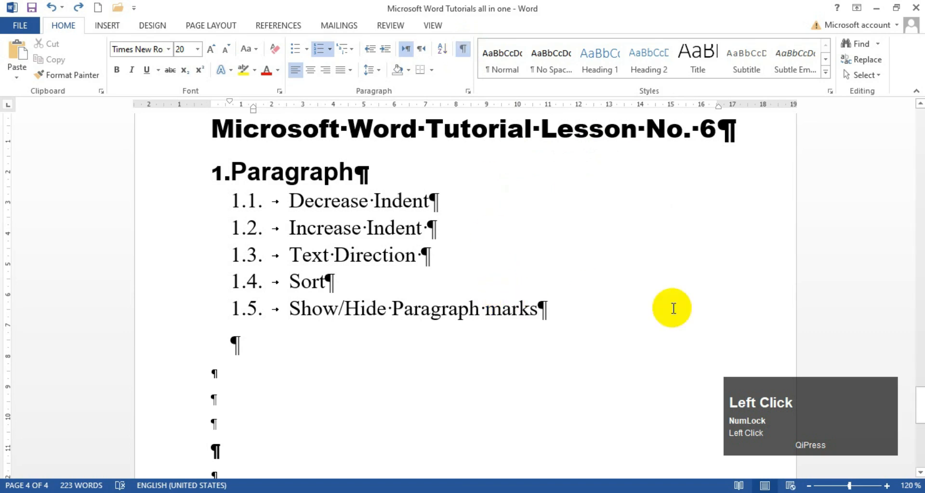
scroll(693, 309, up, 1)
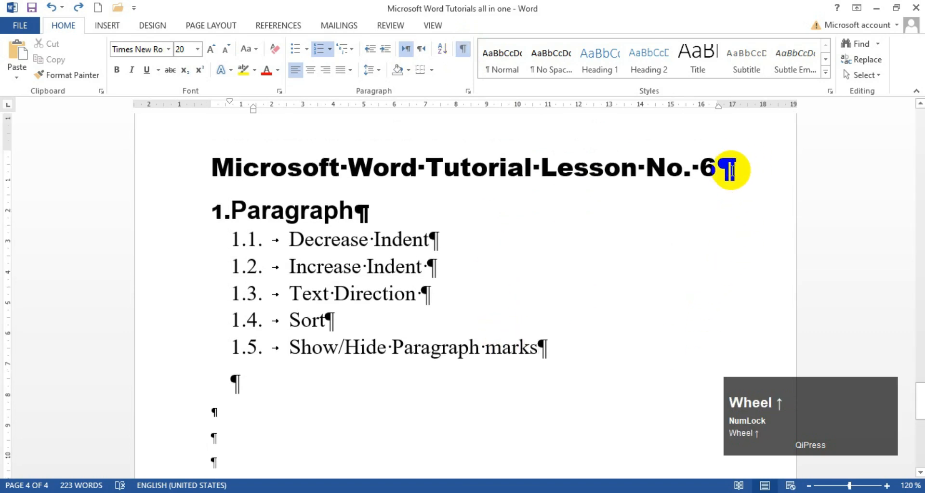
scroll(492, 308, down, 4)
scroll(223, 388, up, 5)
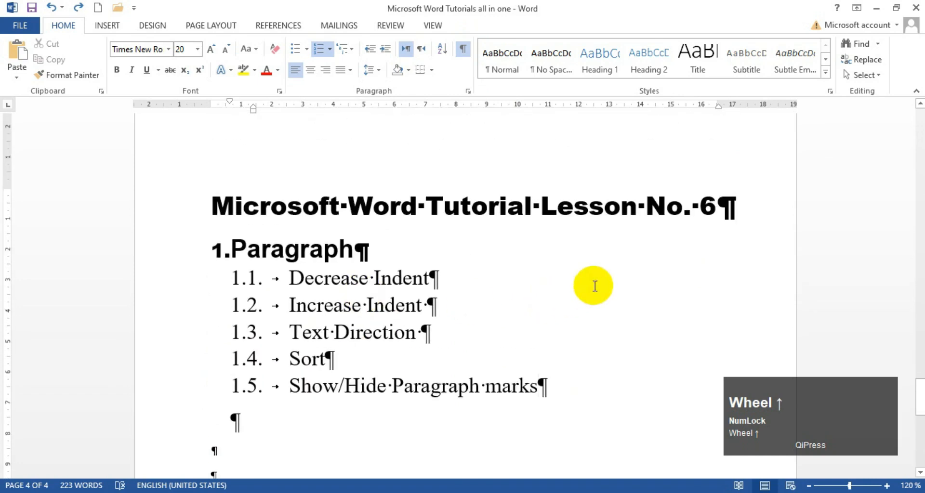
Step: Examine the formatting at the paragraph marks after the lesson title, the Paragraph heading, the list items and the empty paragraphs below
click(529, 273)
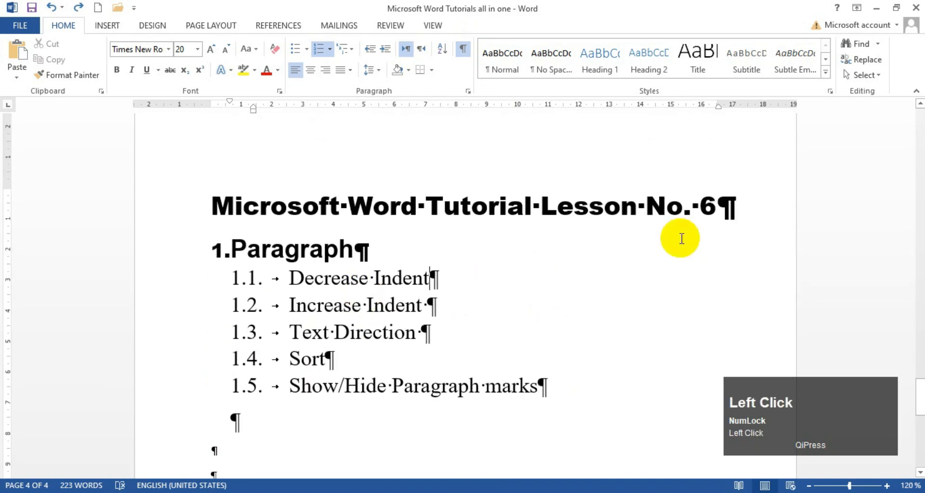
click(730, 206)
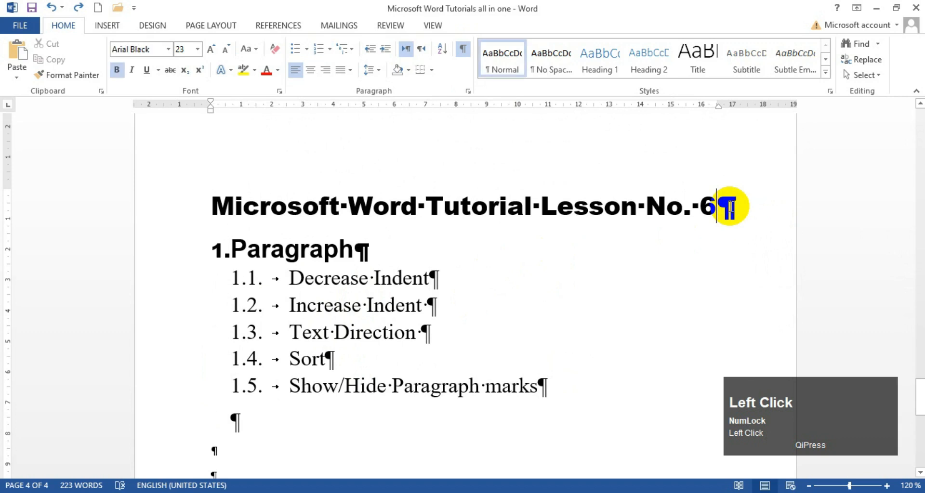
click(362, 252)
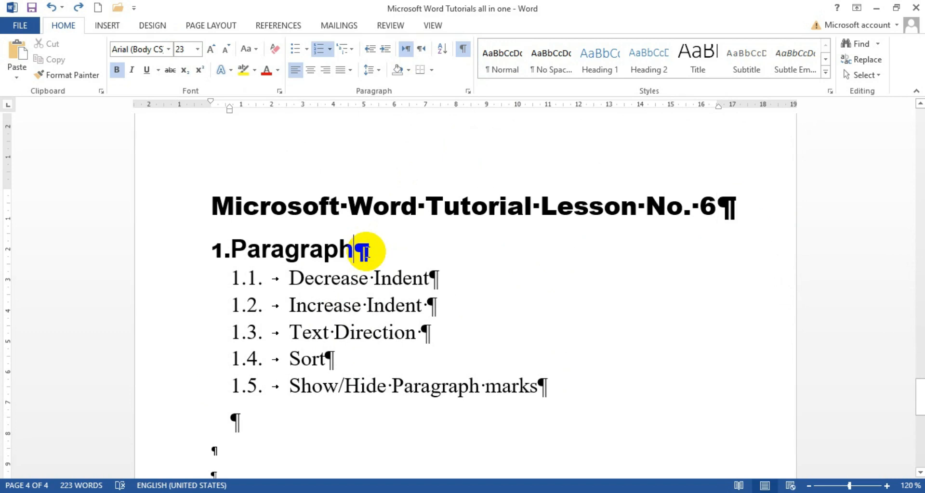
click(357, 250)
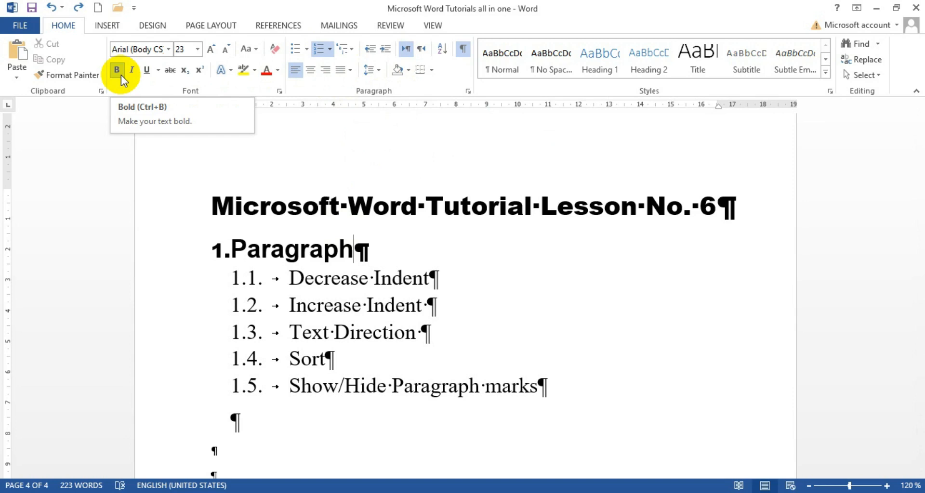
scroll(352, 309, down, 1)
click(352, 309)
scroll(352, 309, down, 3)
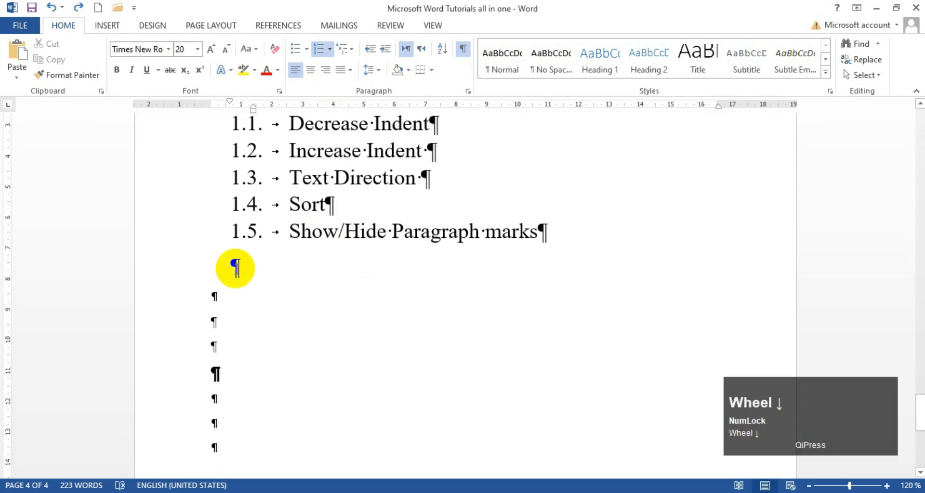
click(235, 267)
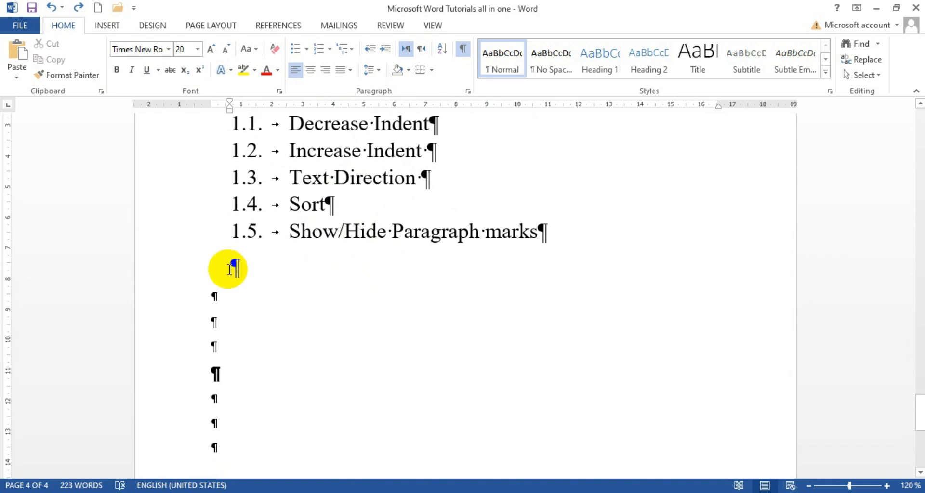
click(232, 269)
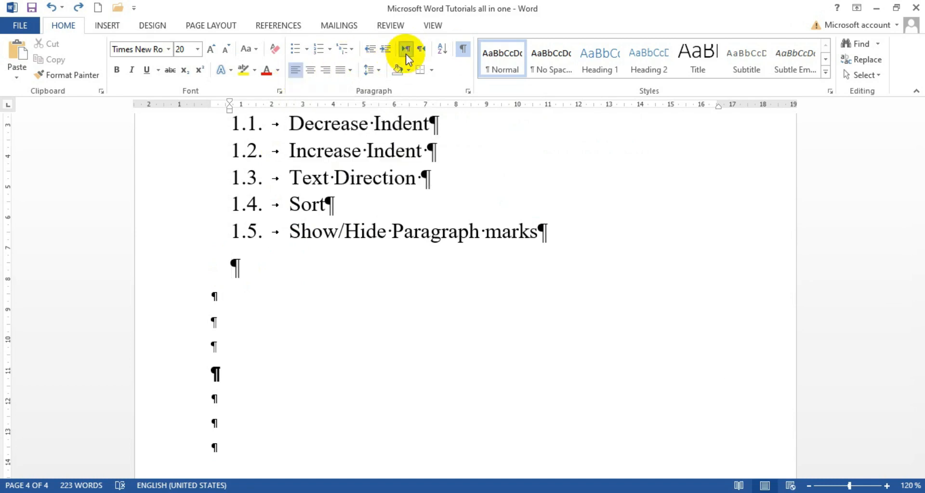
click(214, 297)
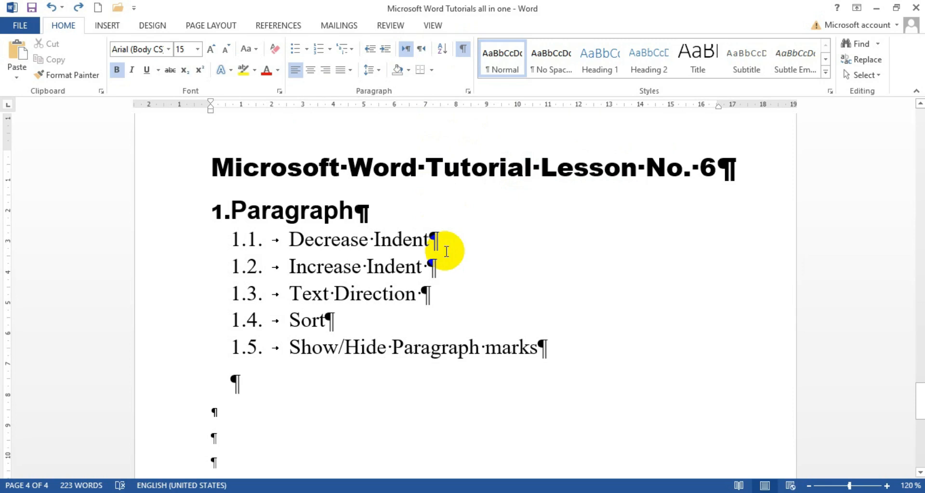
Step: Hide the paragraph marks and other formatting symbols in the document
click(464, 51)
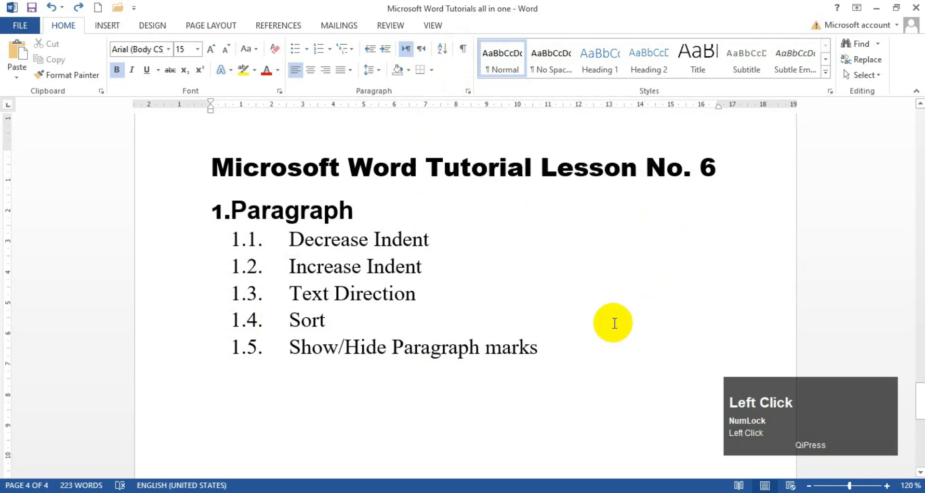
click(402, 166)
click(290, 241)
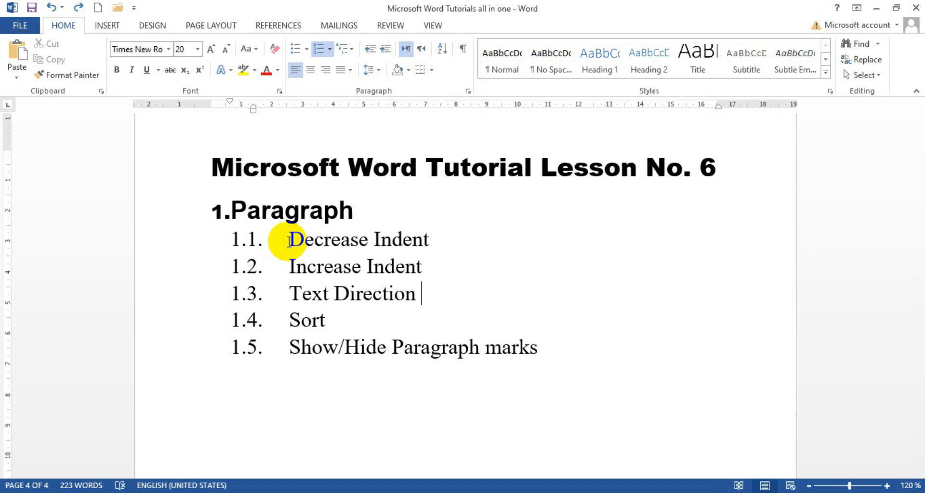